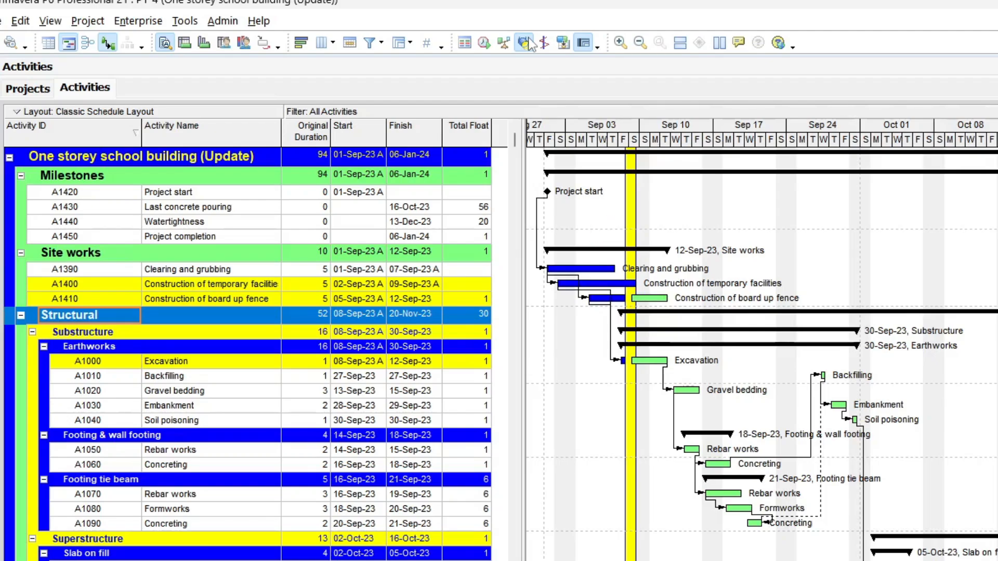
Stretch the progress spotlight to about 19-Sep-23 on the Gantt chart, and switch the spotlight off
left_click(639, 193)
left_click_drag(639, 195, 744, 198)
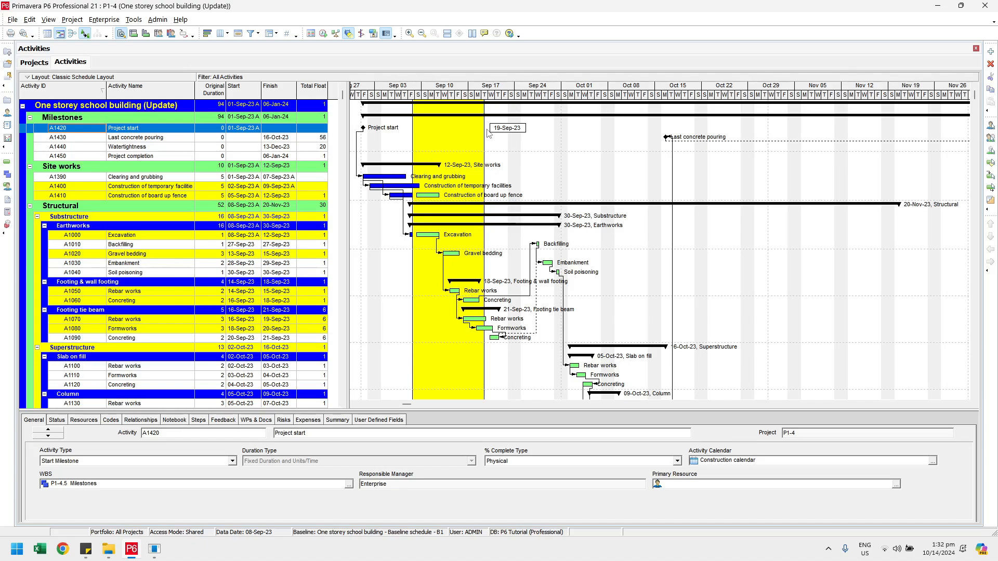
left_click(349, 36)
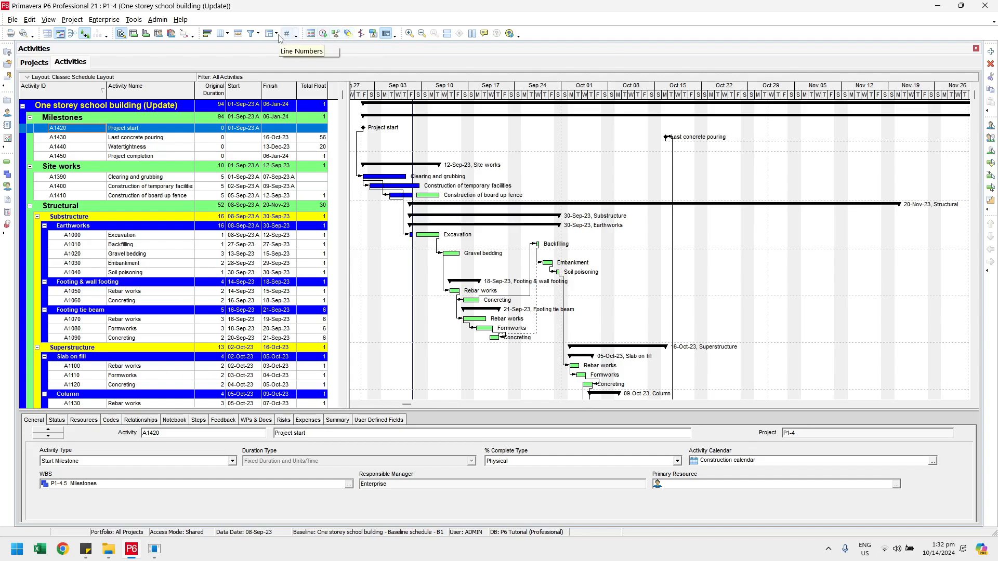
Create a new activity filter whose first condition uses the Start parameter with the operator "is within range of"
left_click(258, 35)
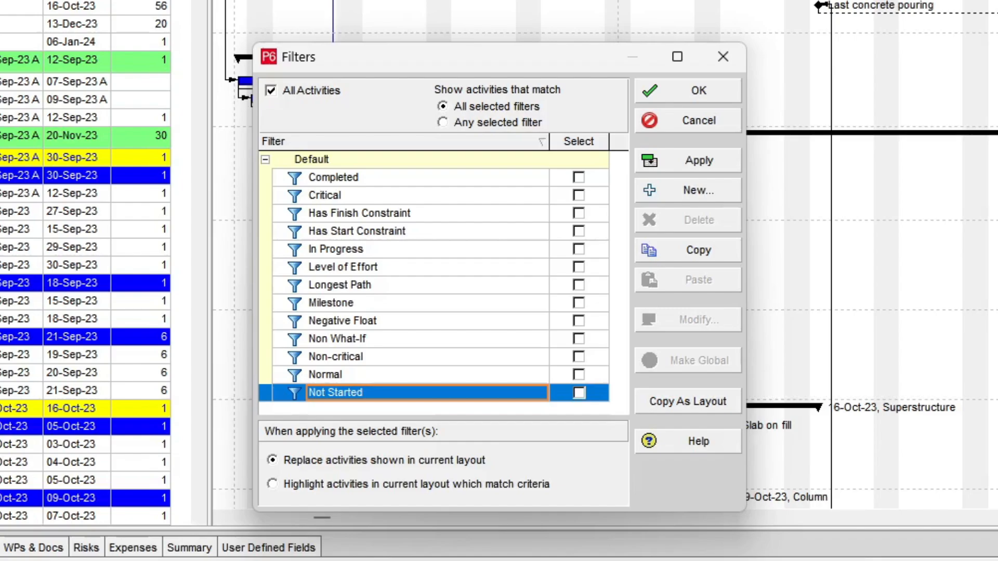
left_click(677, 189)
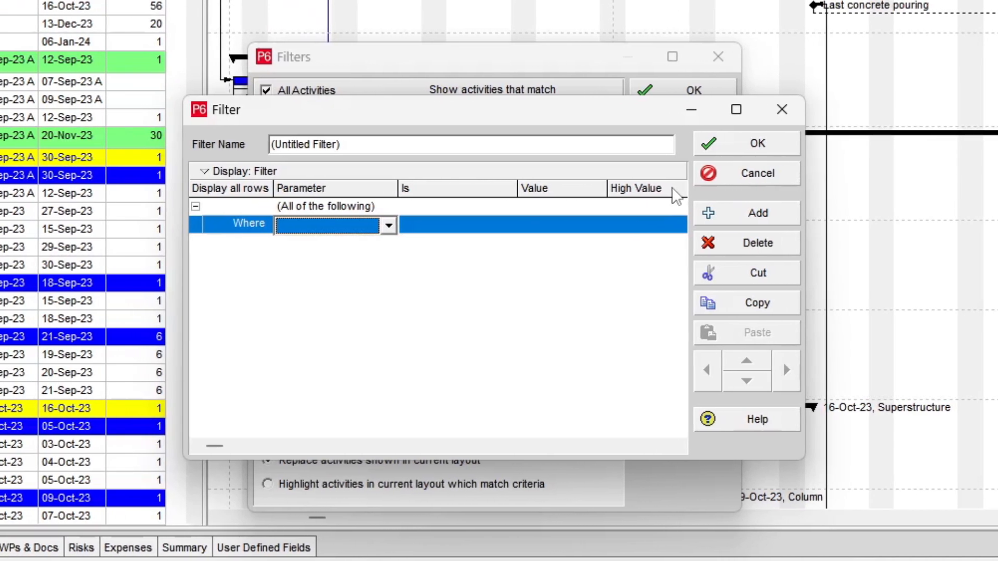
left_click(365, 227)
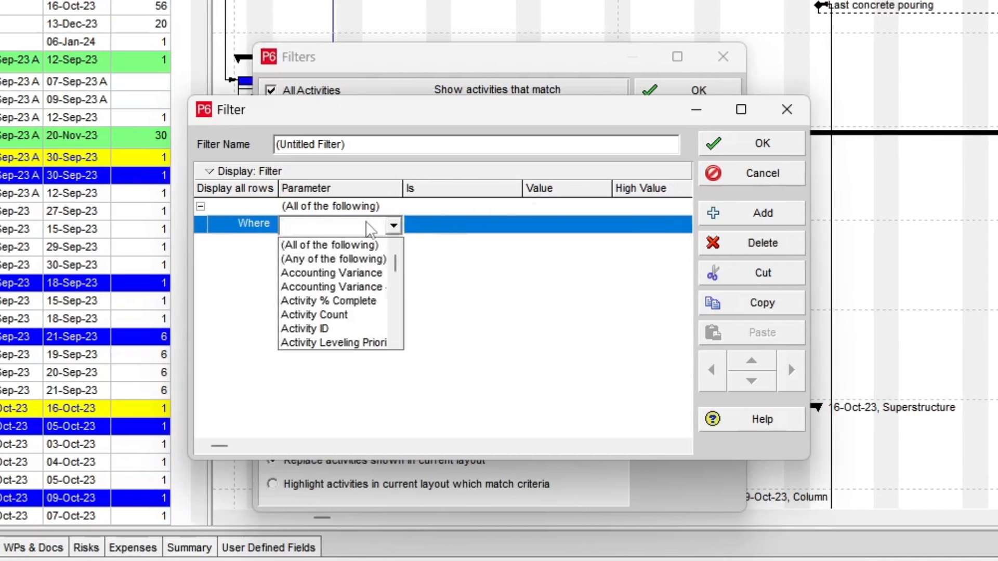
type("start")
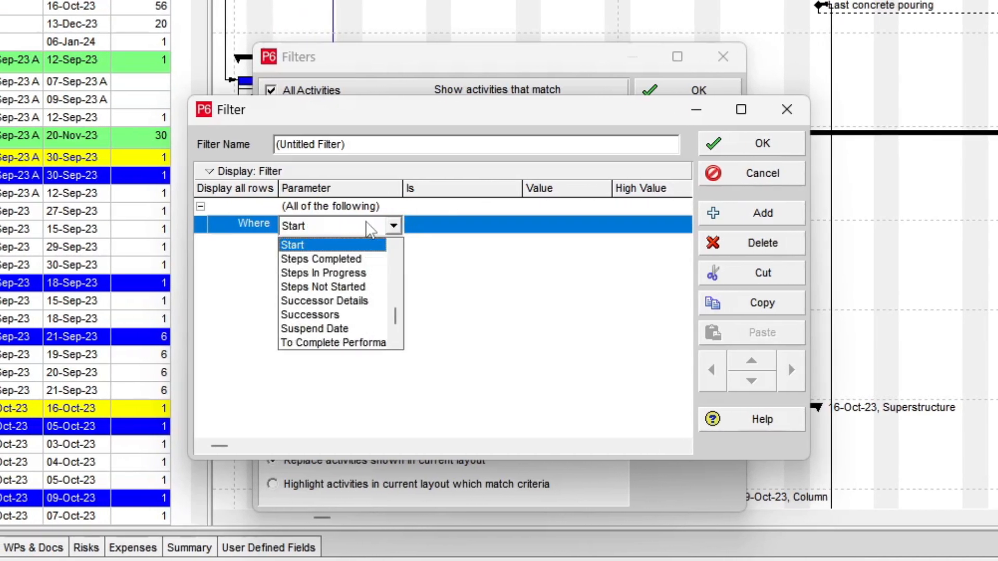
left_click(337, 245)
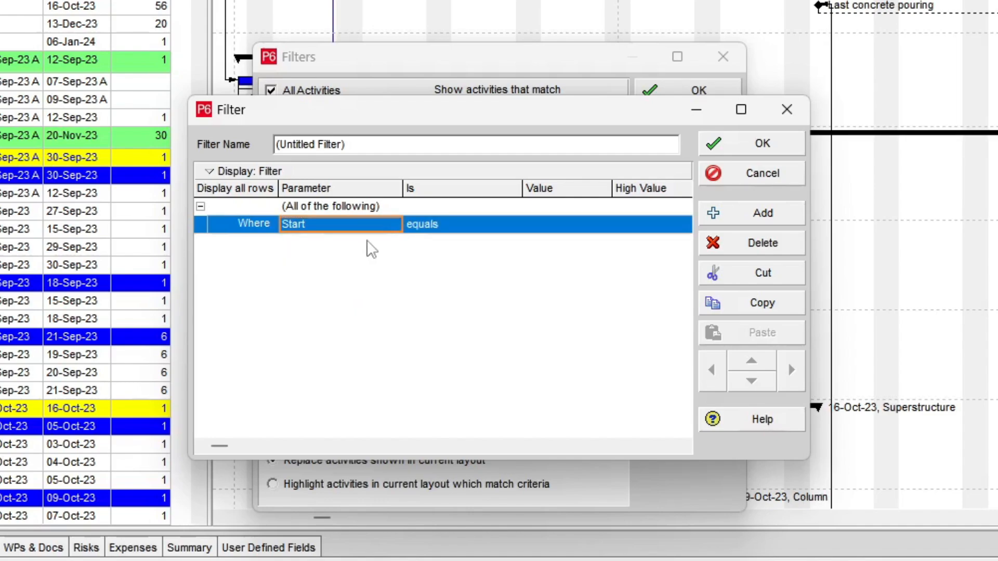
left_click(478, 226)
left_click(479, 227)
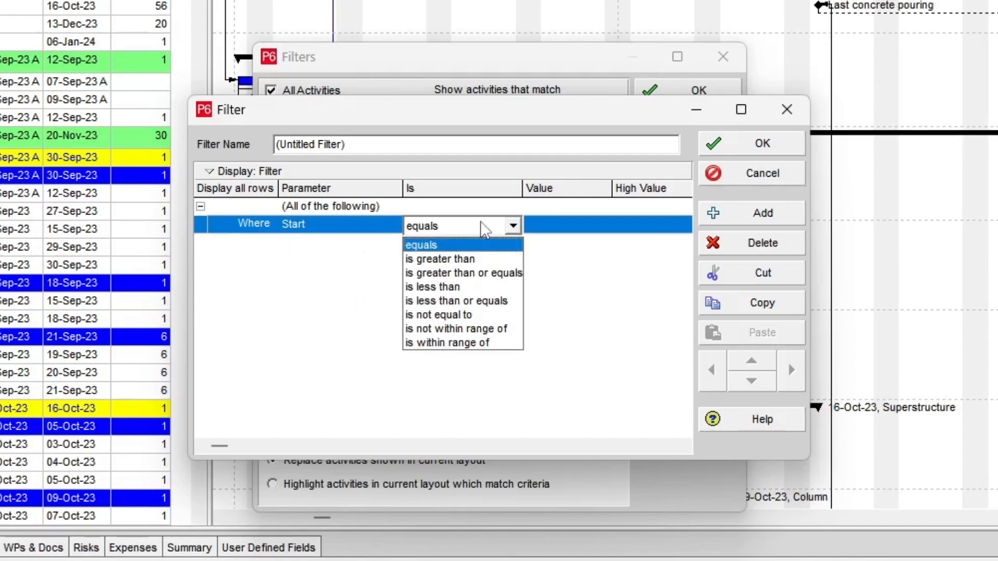
left_click(475, 343)
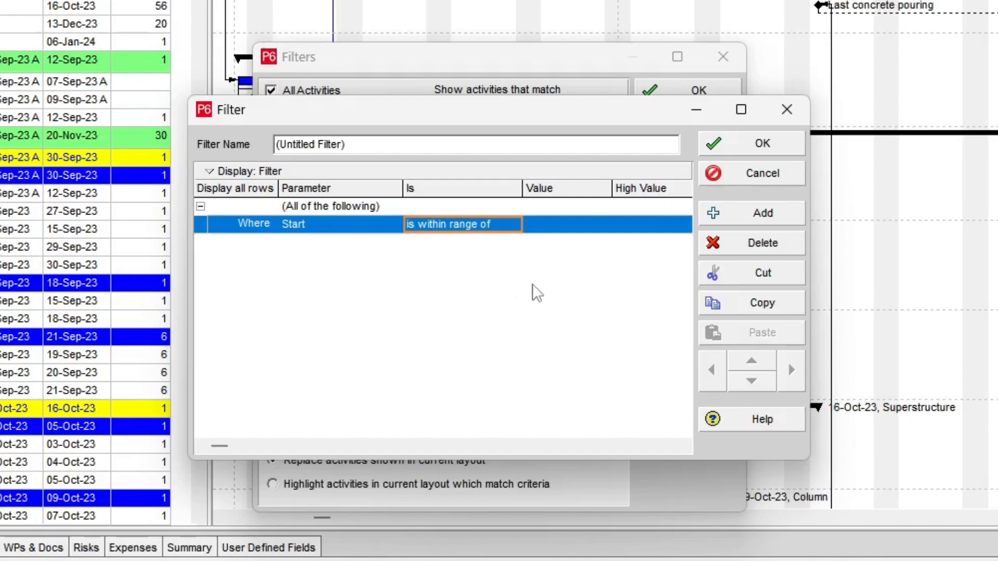
Set the Start condition's range from the data date (DD) to a high value of DD+4W
left_click(567, 232)
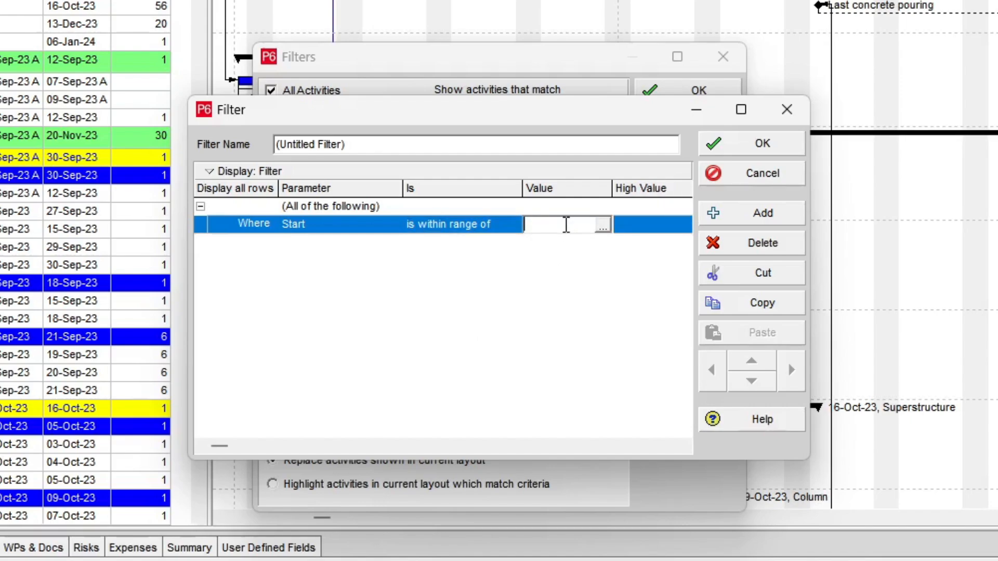
left_click(602, 227)
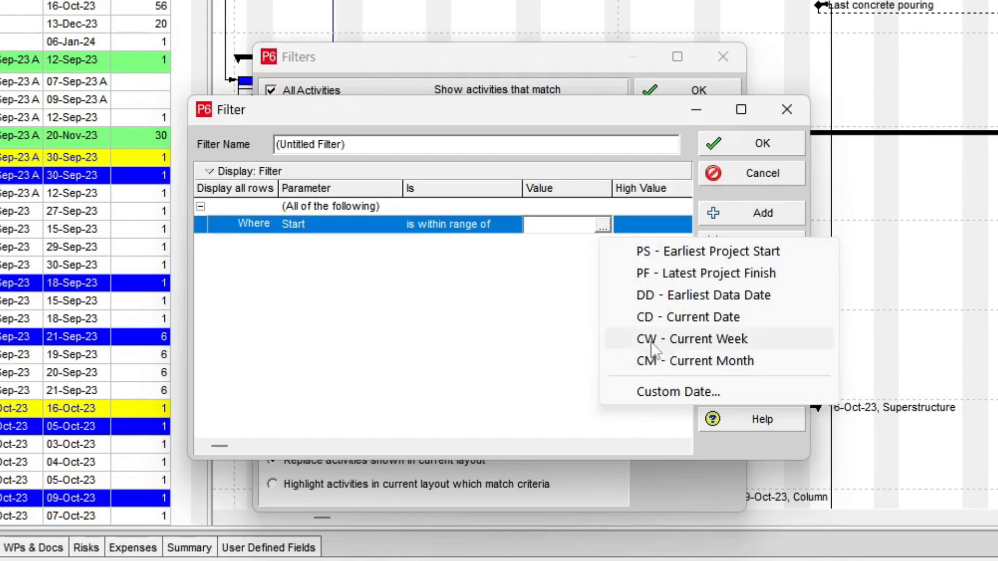
left_click(652, 301)
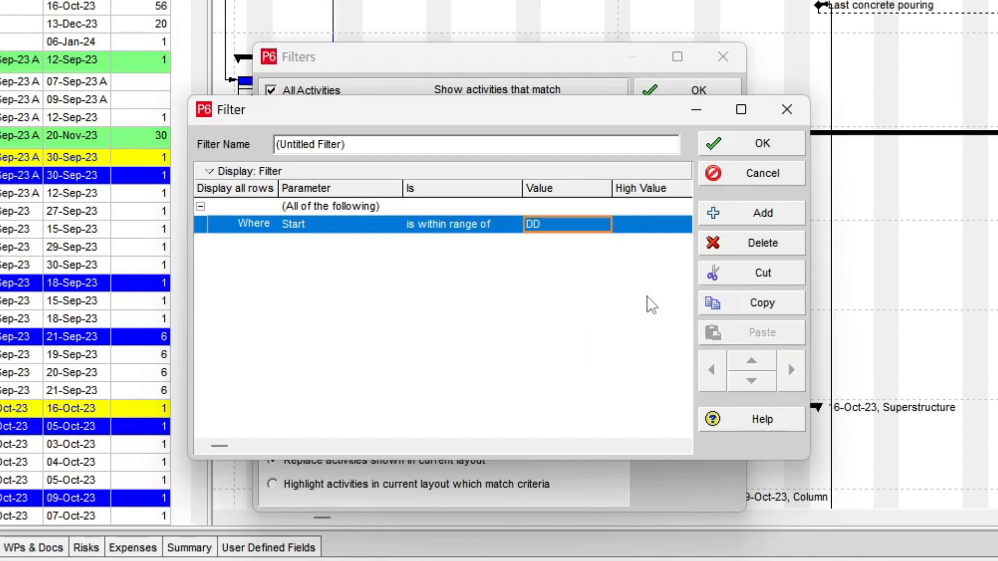
left_click(645, 225)
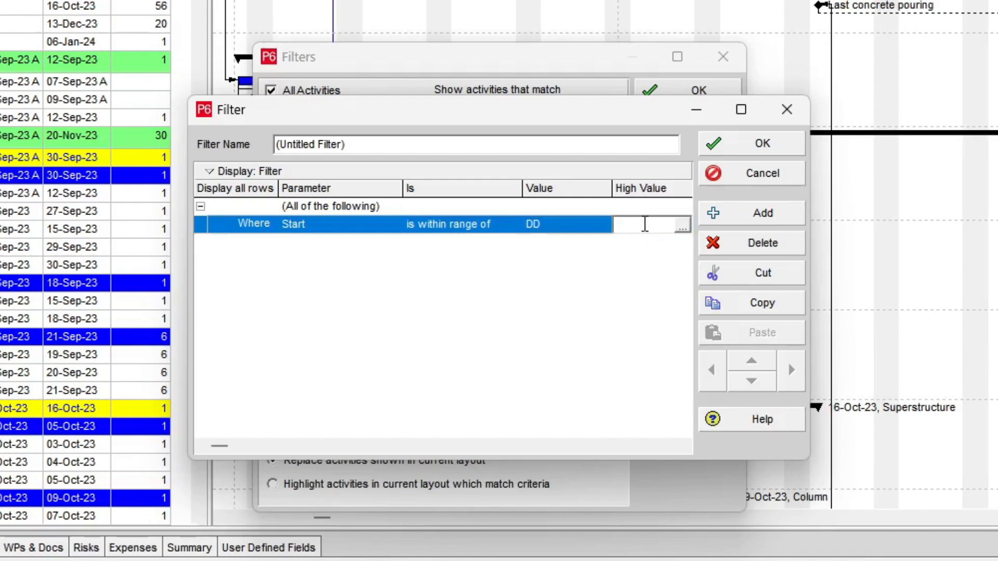
left_click(683, 225)
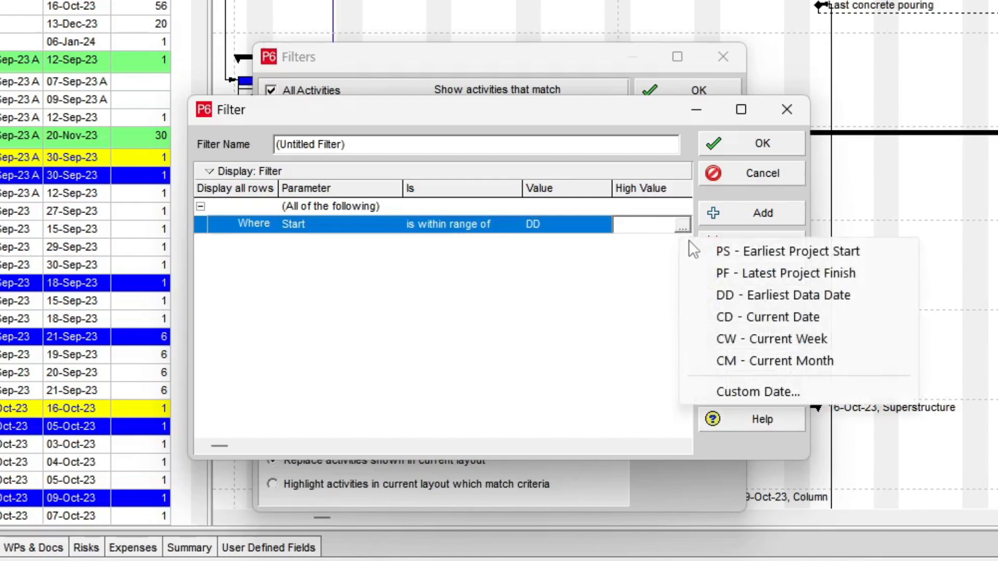
left_click(718, 296)
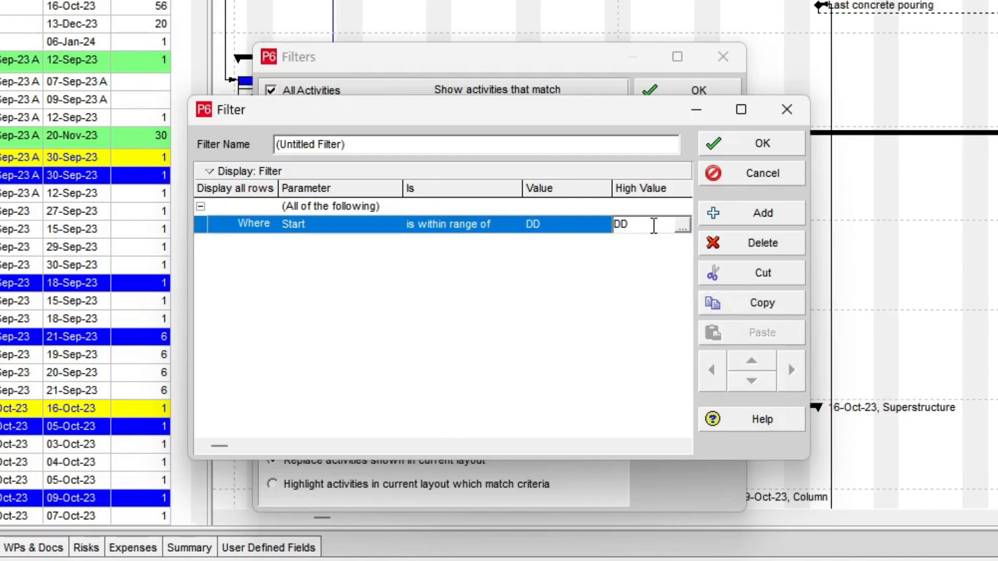
type("+4w")
left_click(657, 263)
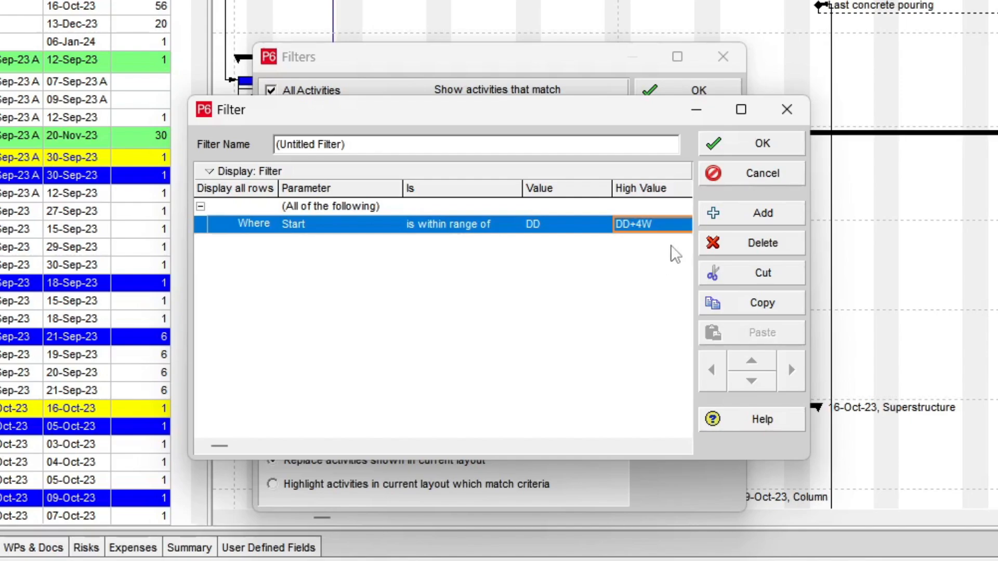
Add a second filter condition where Activity Status equals In Progress
left_click(733, 213)
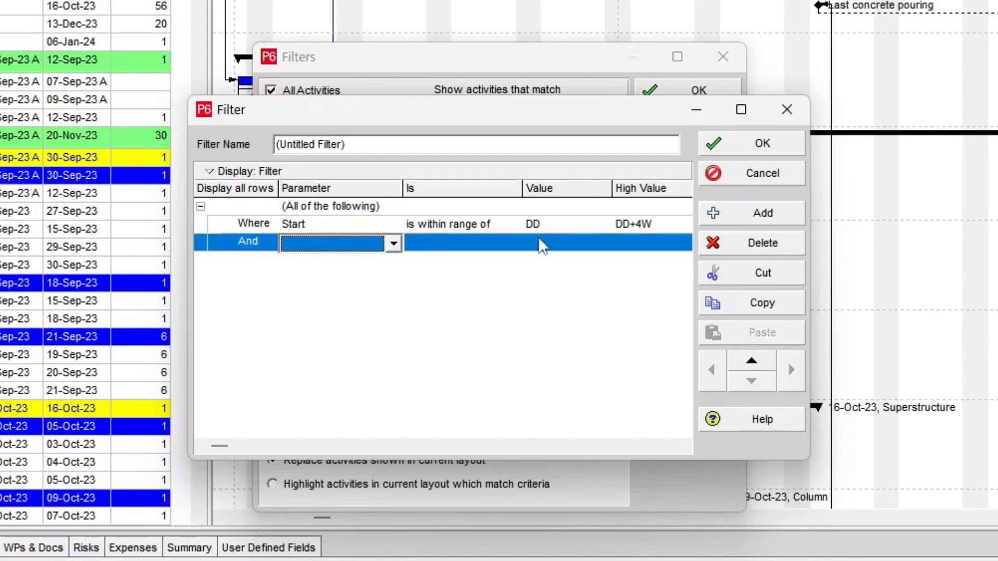
left_click(379, 244)
scroll(379, 247, "down", 1)
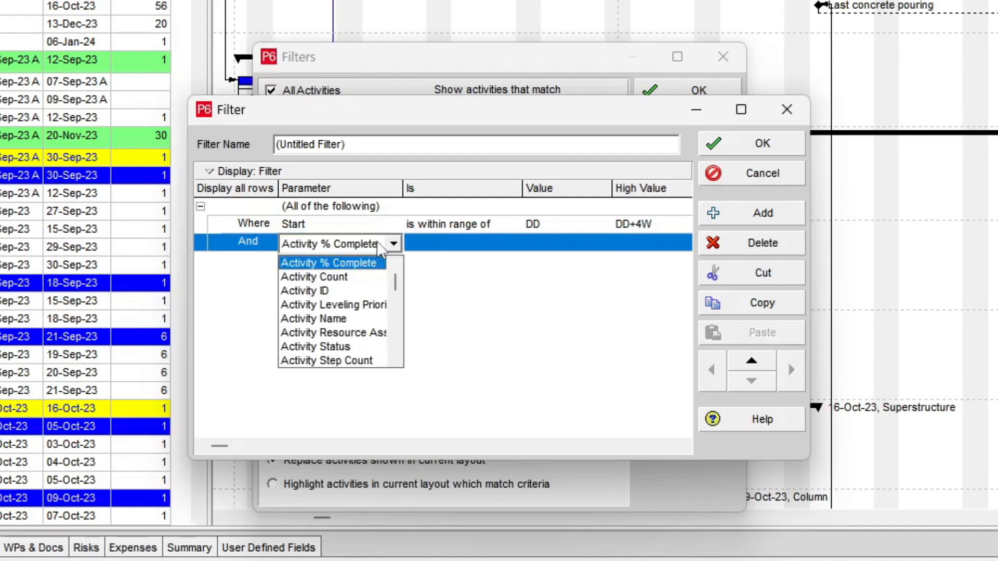
left_click(355, 346)
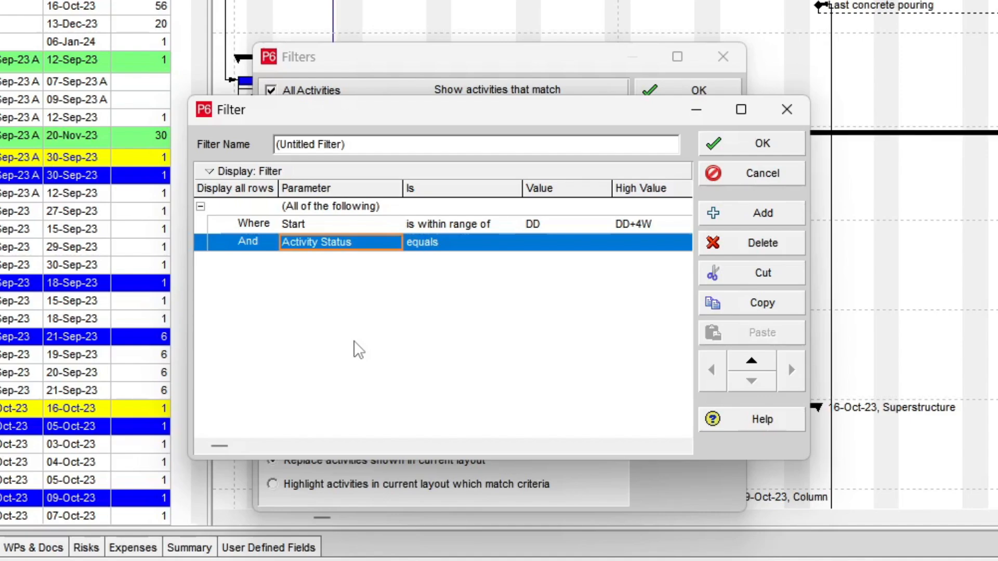
left_click(567, 242)
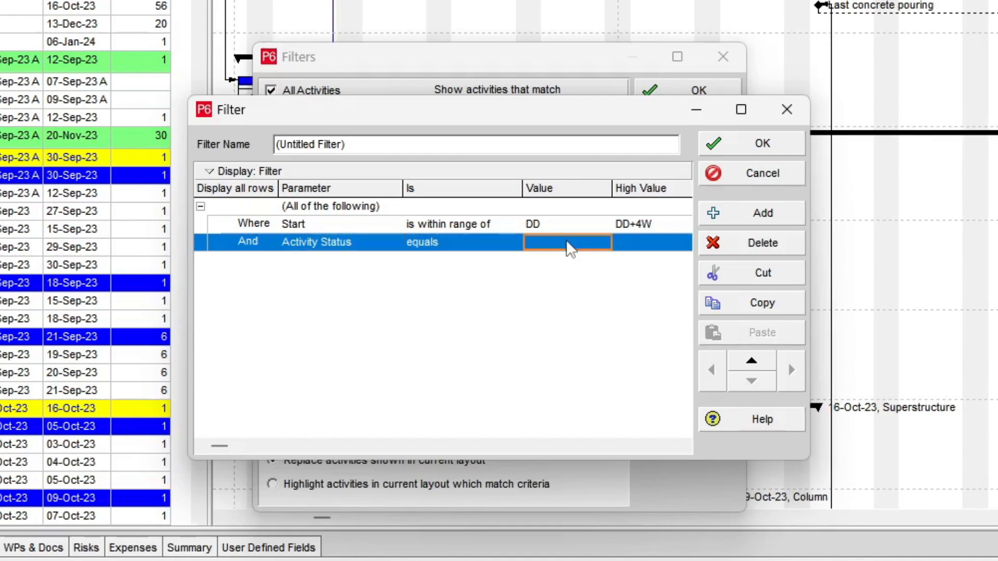
left_click(568, 243)
left_click(569, 265)
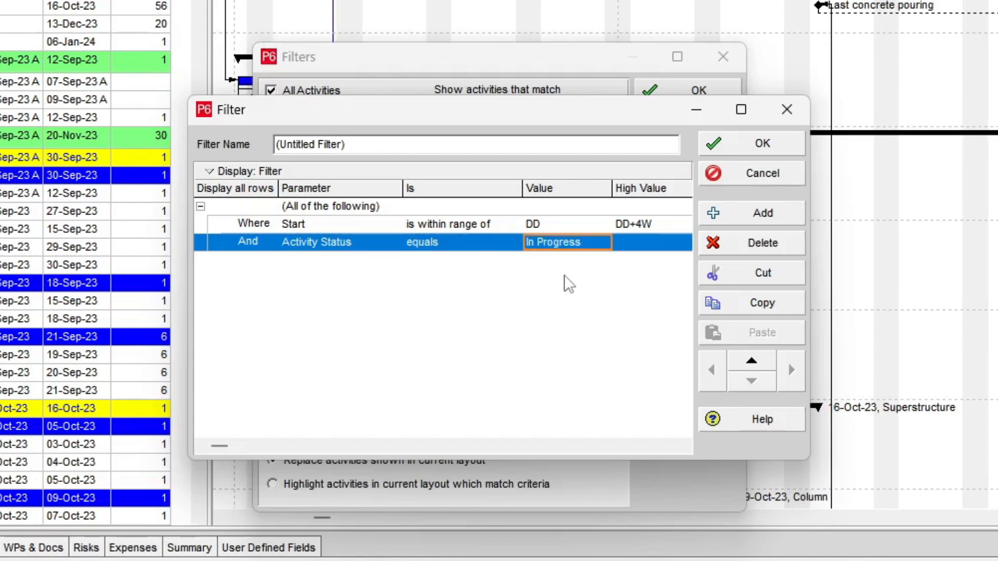
Change the filter's matching rule to "(Any of the following)"
left_click(364, 206)
left_click(359, 207)
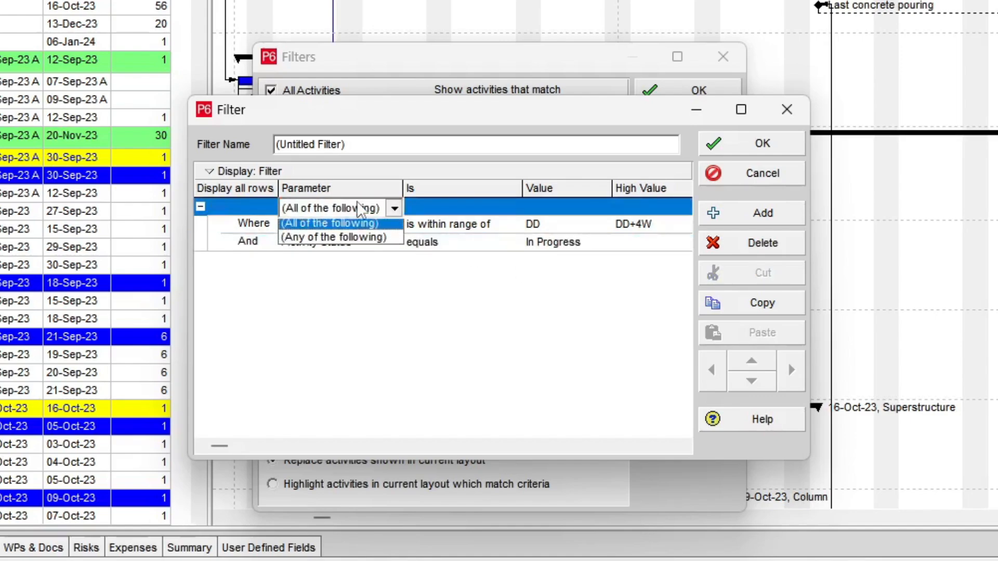
left_click(354, 237)
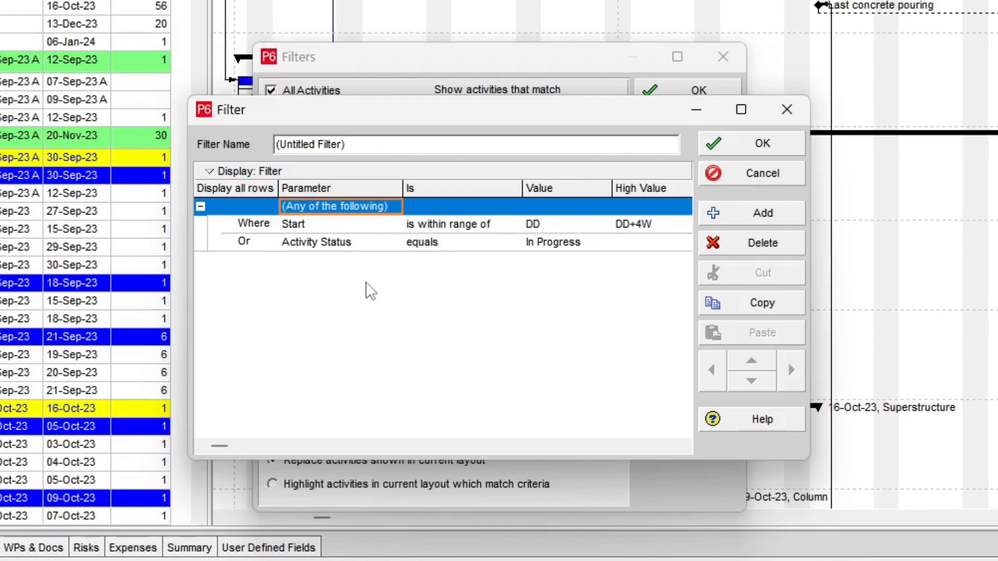
Name the filter "4 week lookahead plan", save it and apply it to the activity layout
left_click(369, 148)
left_click_drag(370, 148, 272, 155)
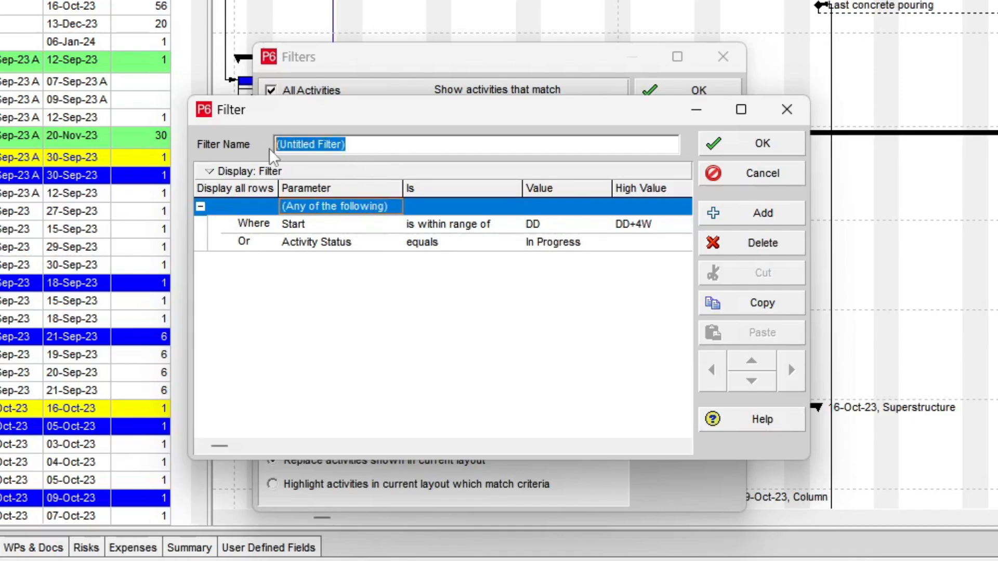
type("4 week ")
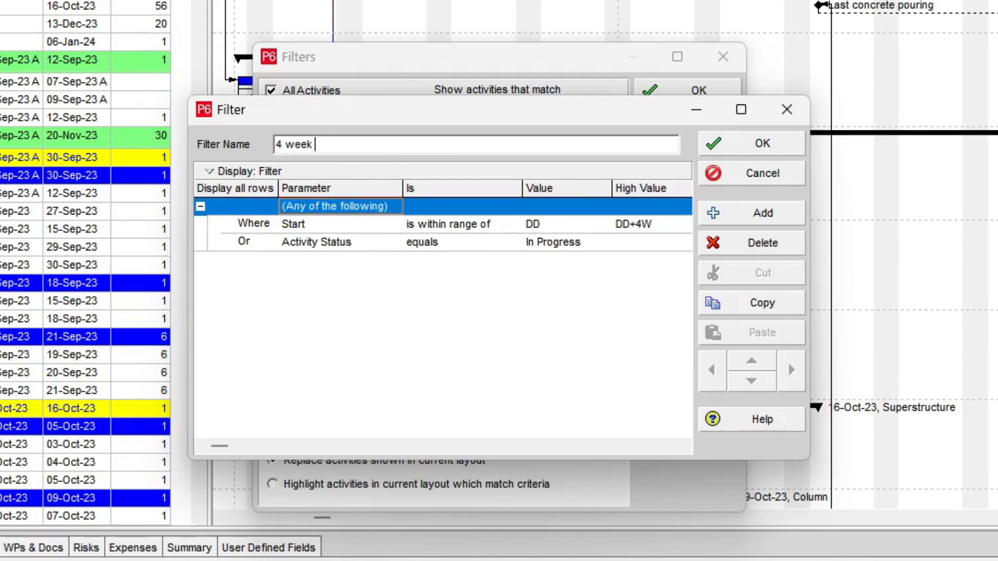
type("lookahead plan")
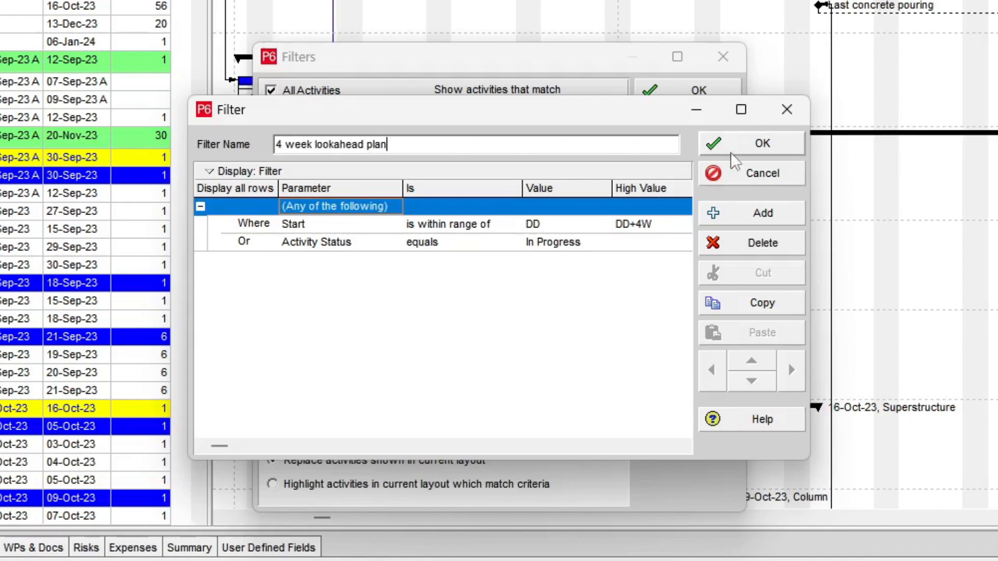
left_click(760, 147)
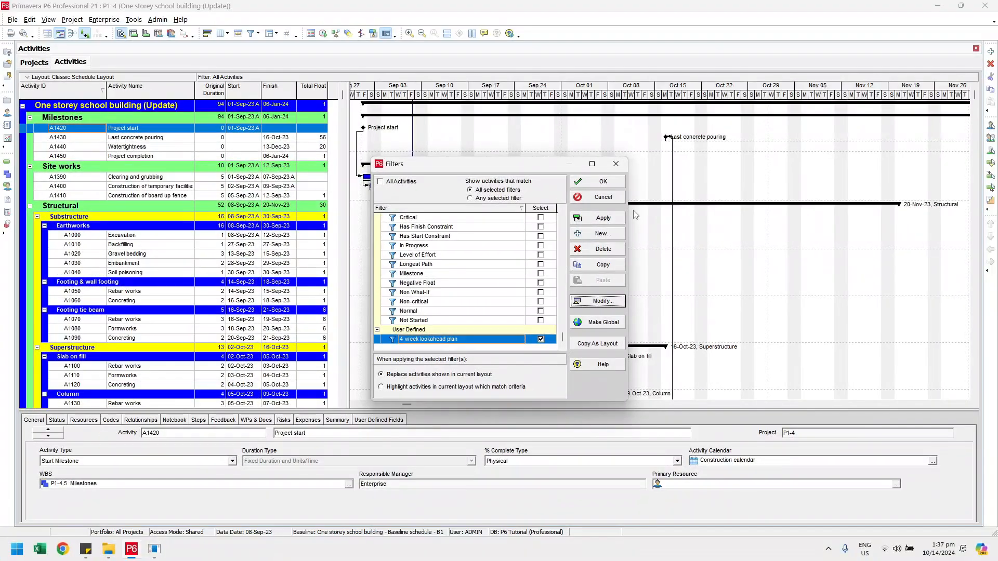
left_click(614, 186)
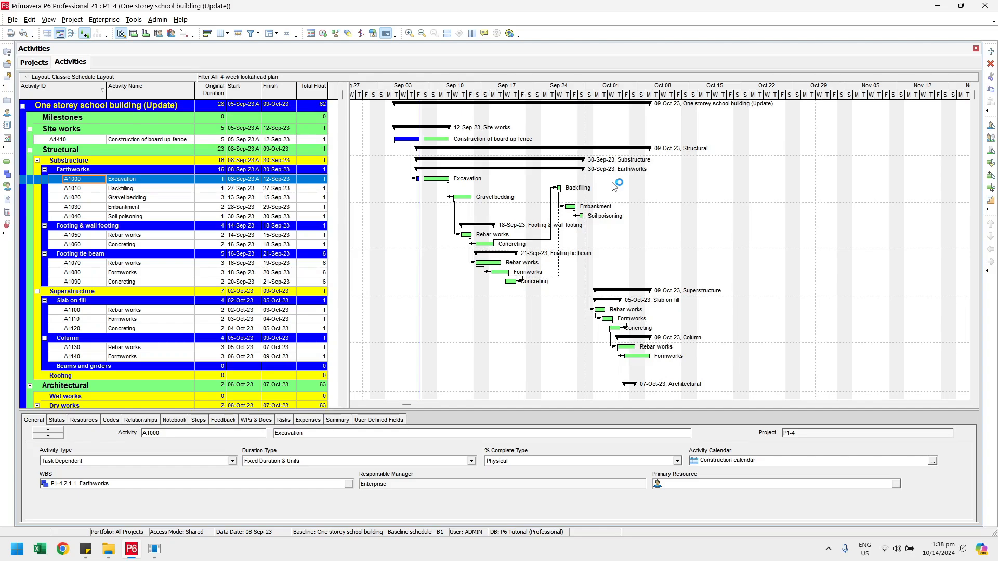
Set the Group and Sort options to hide empty WBS bands in the filtered layout
scroll(614, 187, "down", 3)
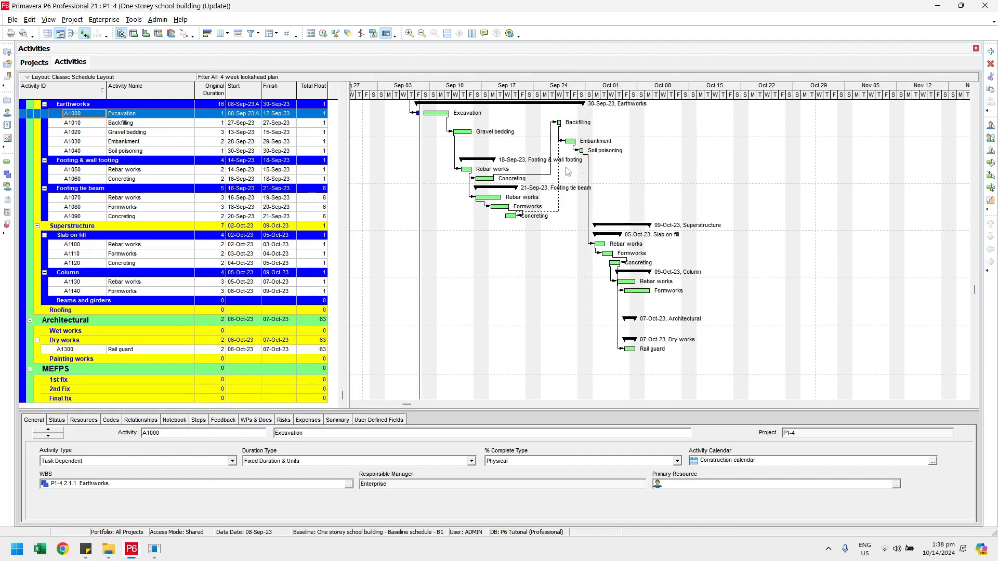
left_click(271, 34)
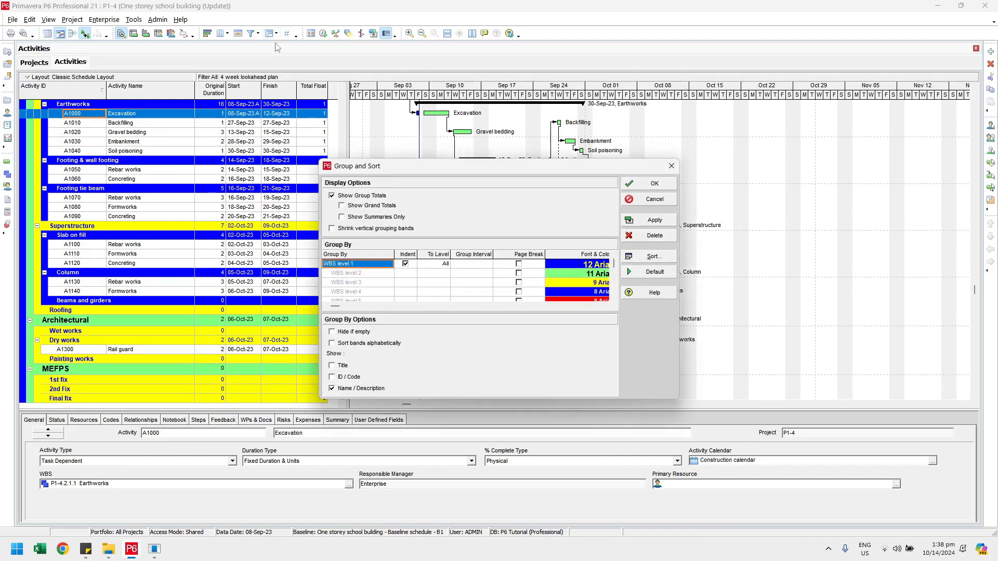
left_click(361, 332)
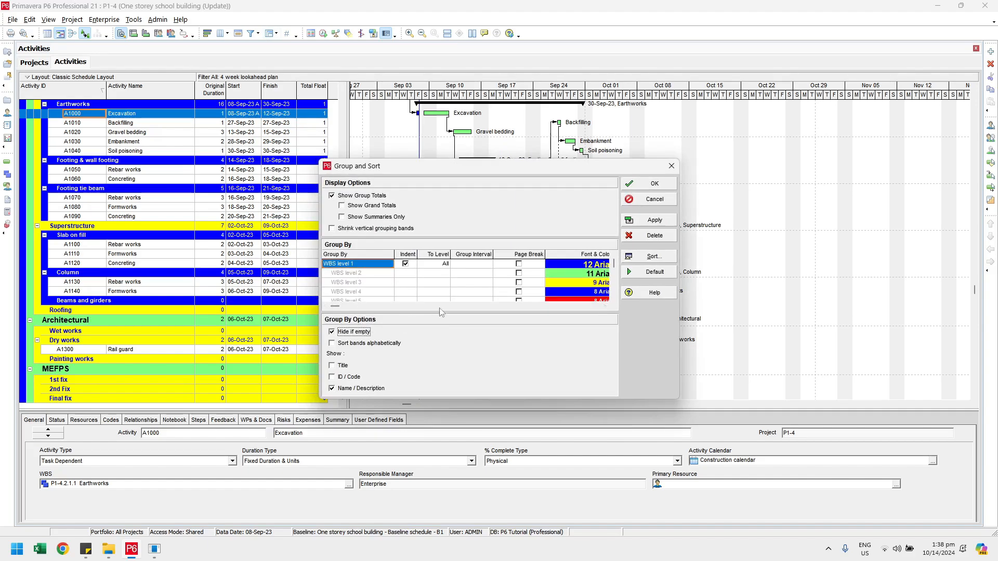
left_click(652, 185)
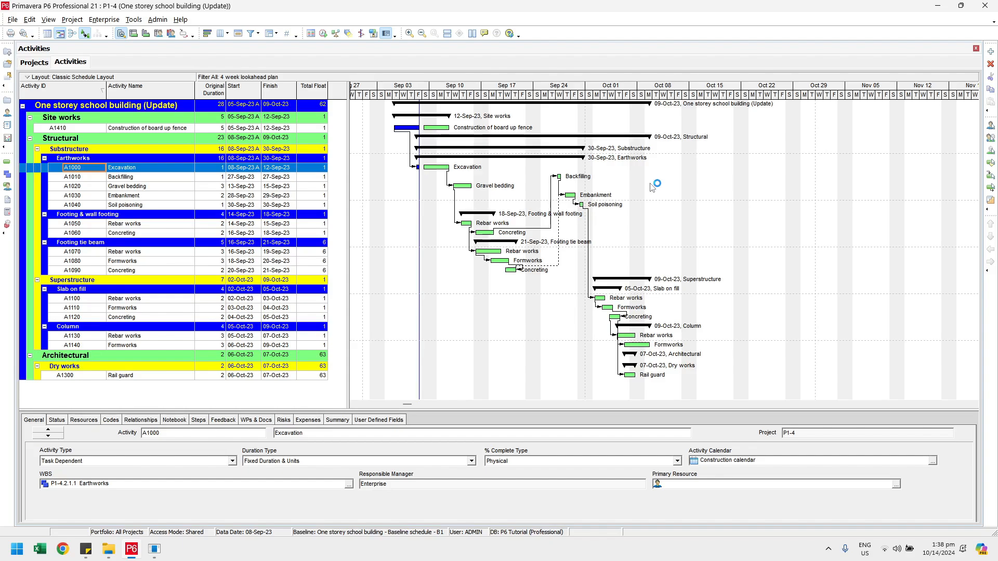
Set the Gantt timescale to start at the data date (DD) with a Week/Day 1 date interval
right_click(632, 91)
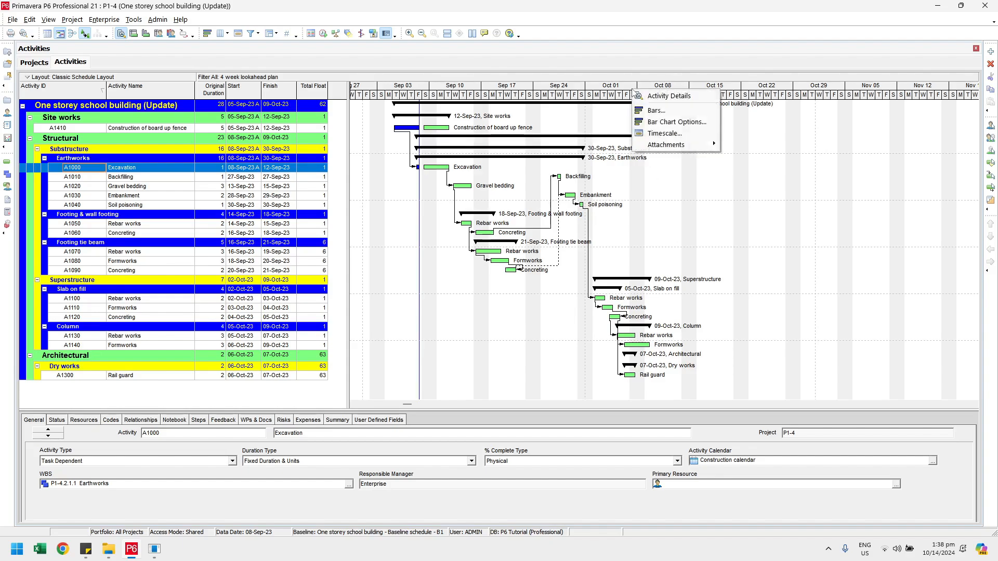
left_click(660, 133)
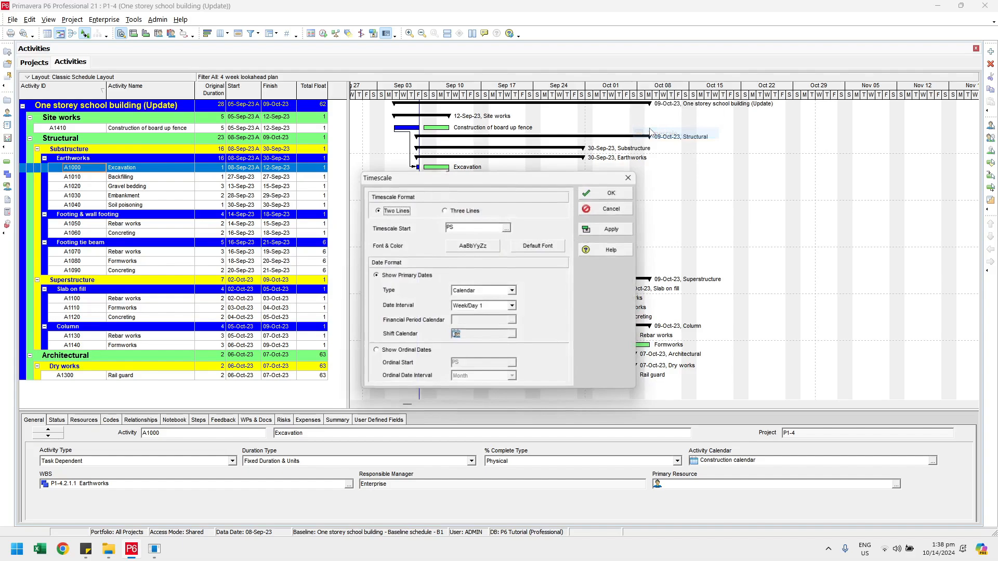
left_click(508, 228)
left_click(532, 265)
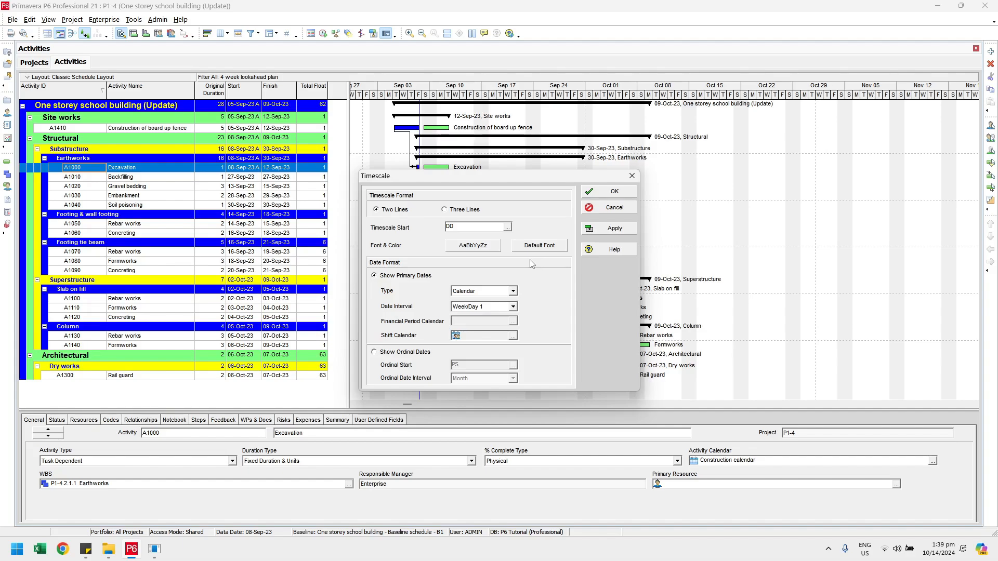
left_click(513, 306)
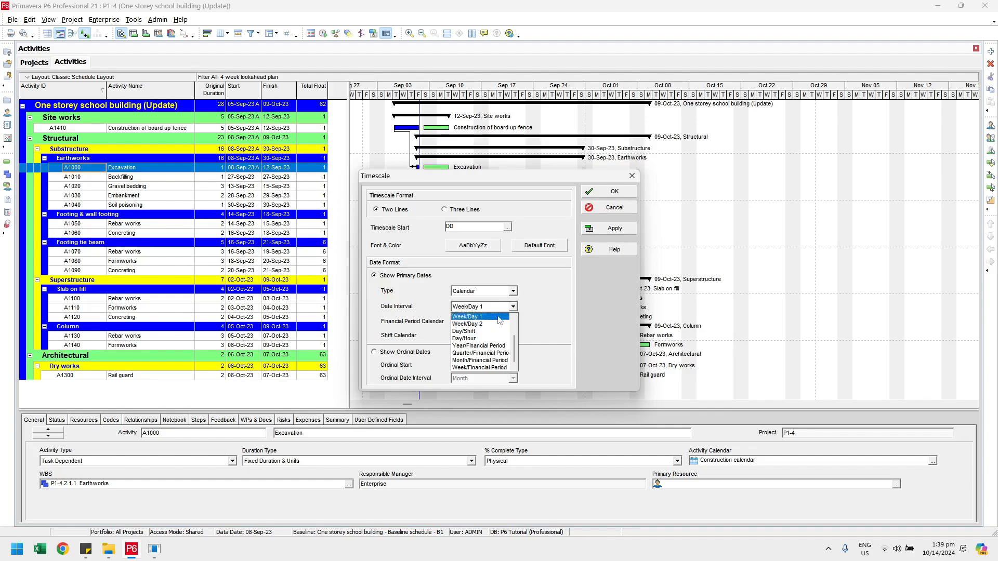
left_click(500, 319)
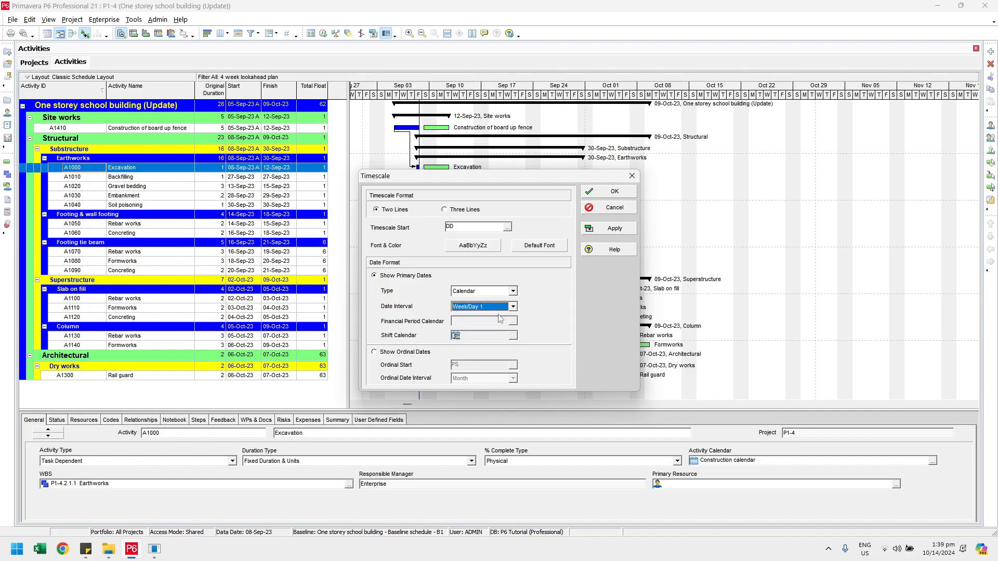
left_click(597, 198)
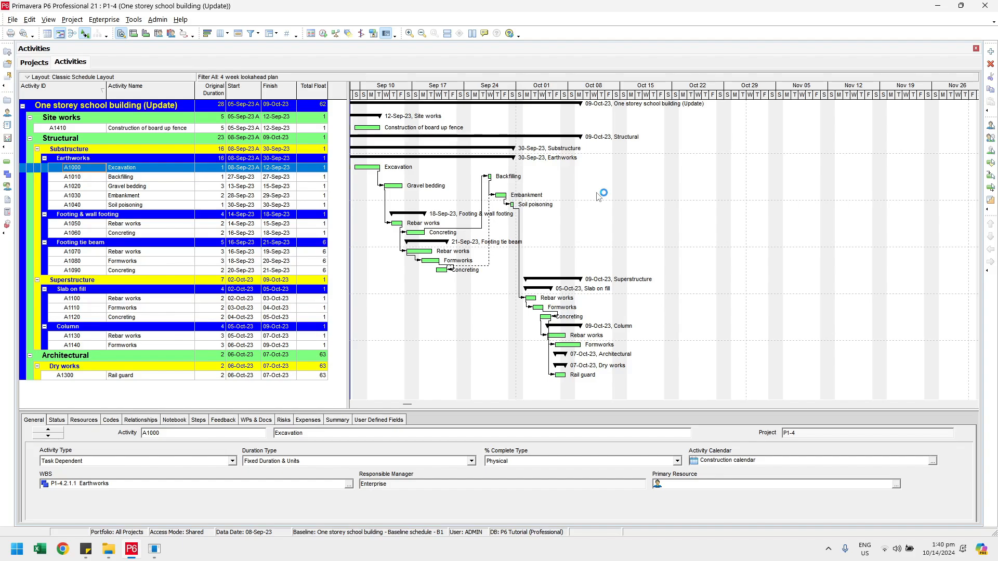
Show vertical sight lines in the bar chart with major lines every 1 week and minor lines every 1 day, and widen the timescale
right_click(659, 172)
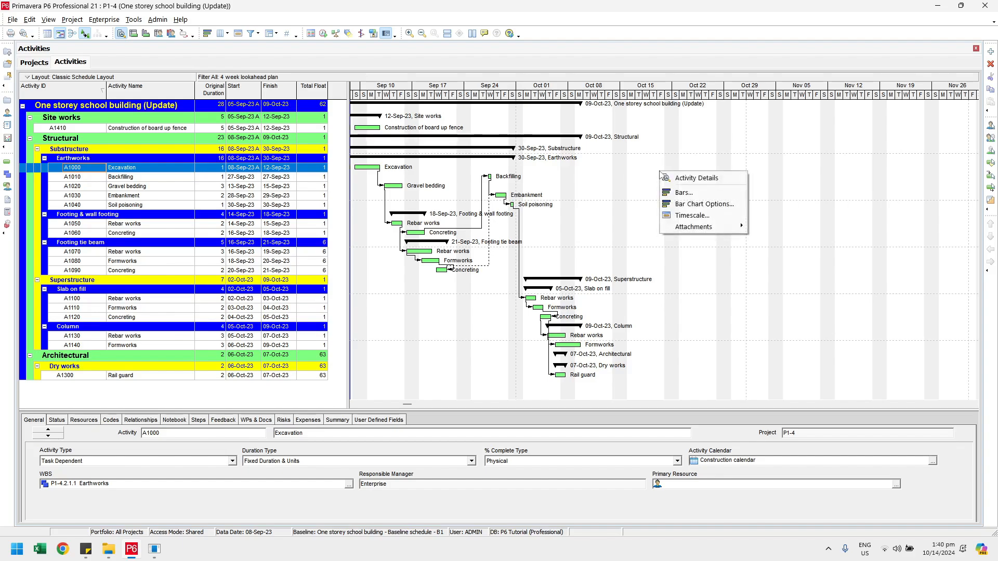
left_click(684, 211)
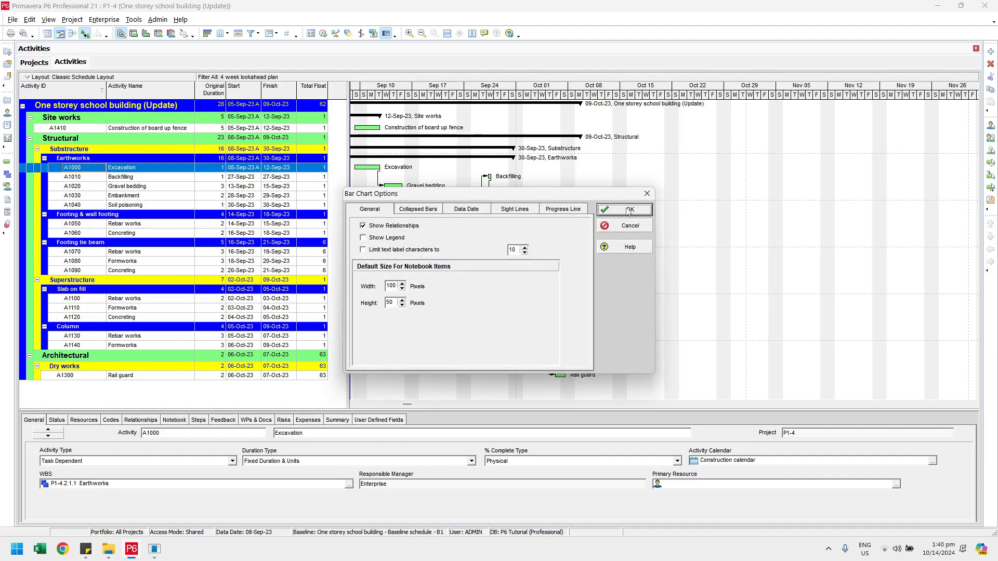
left_click(523, 210)
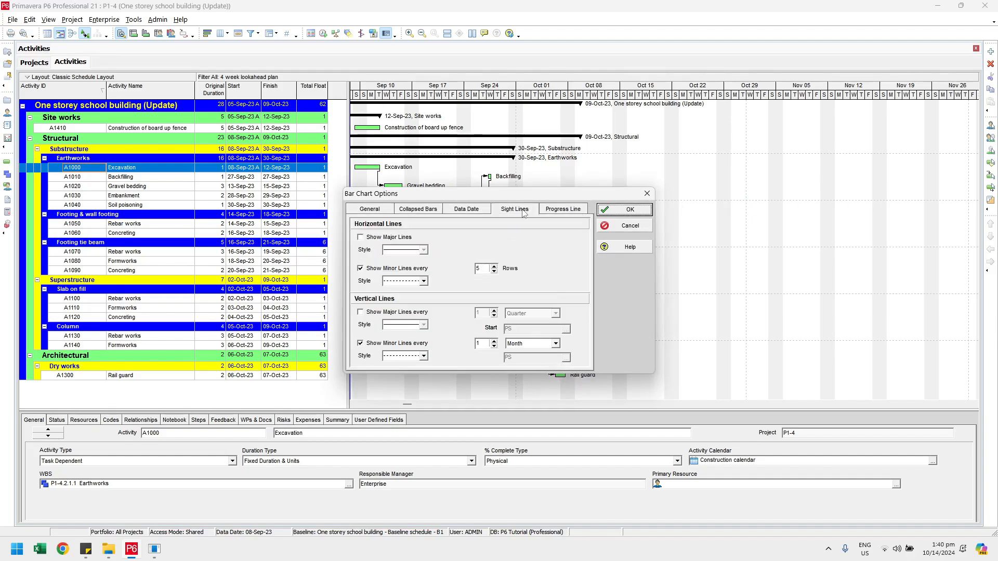
left_click(411, 313)
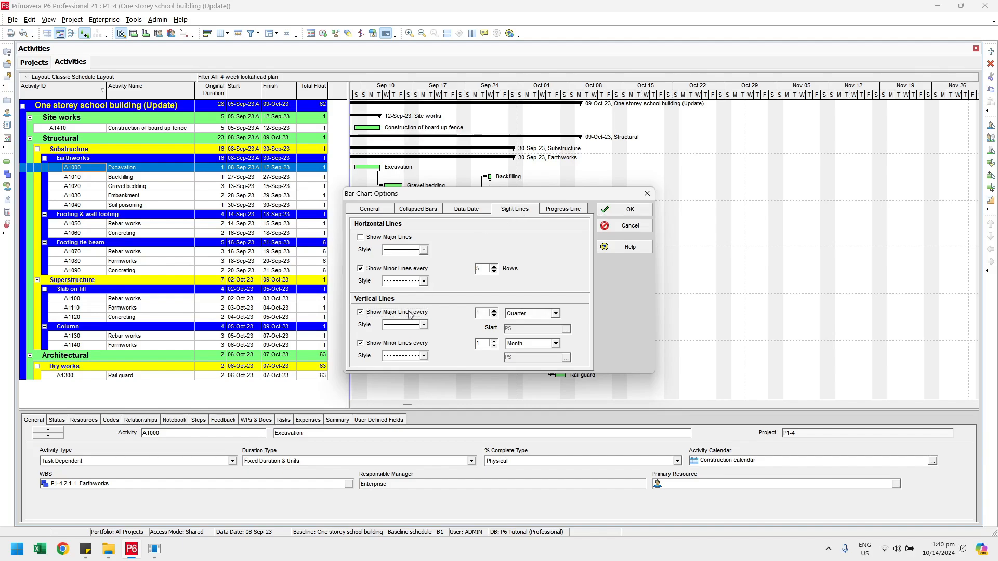
left_click(516, 314)
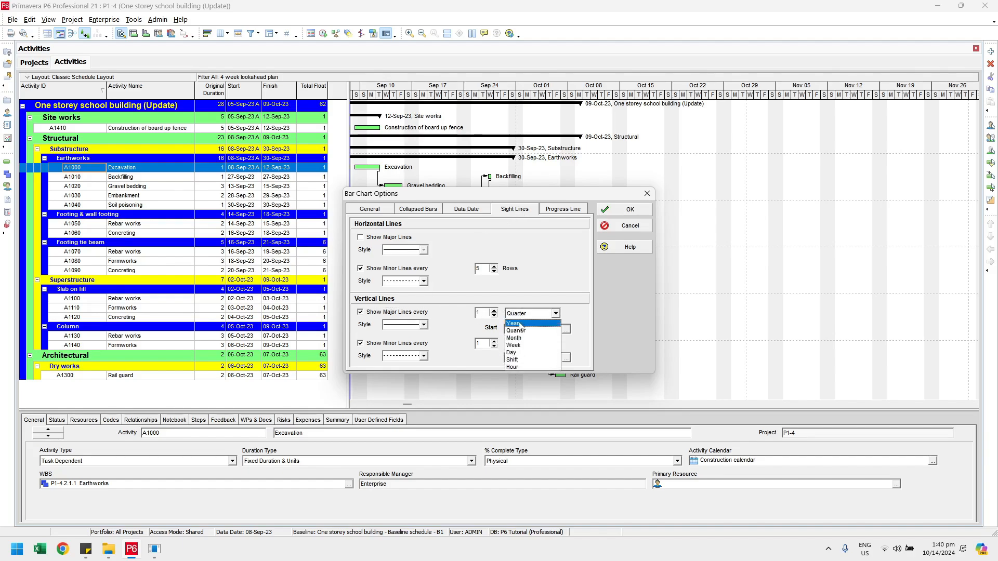
left_click(521, 346)
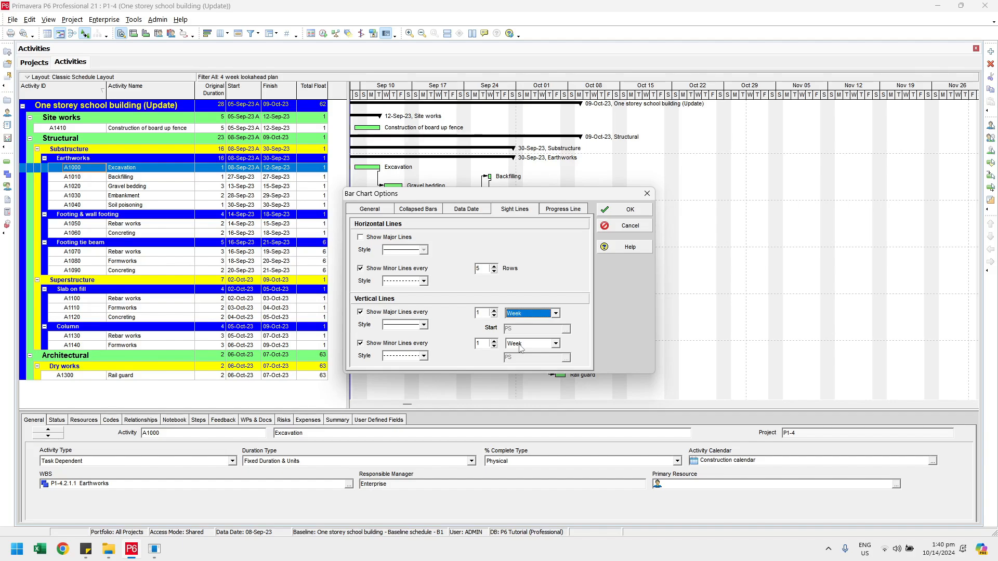
left_click(519, 344)
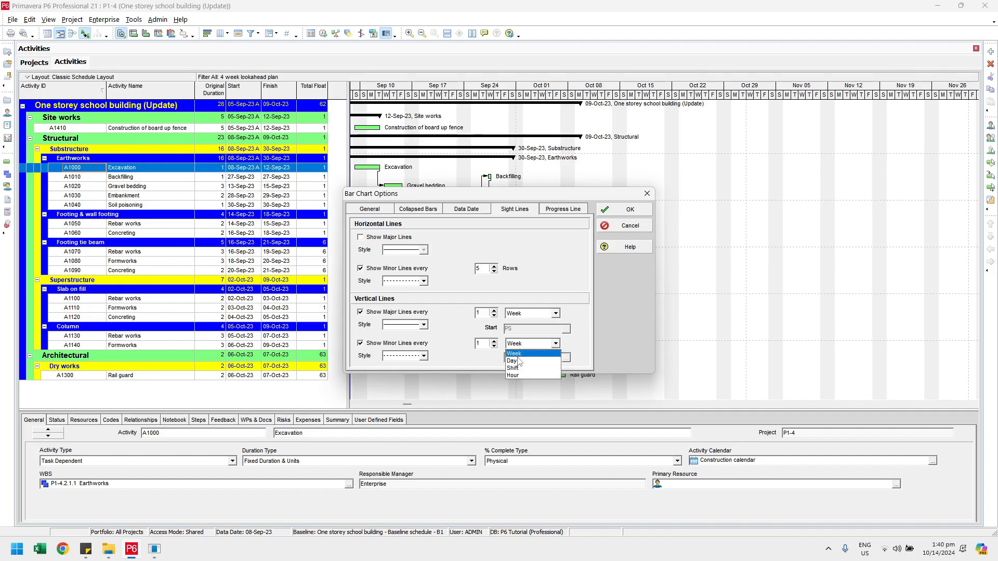
left_click(518, 362)
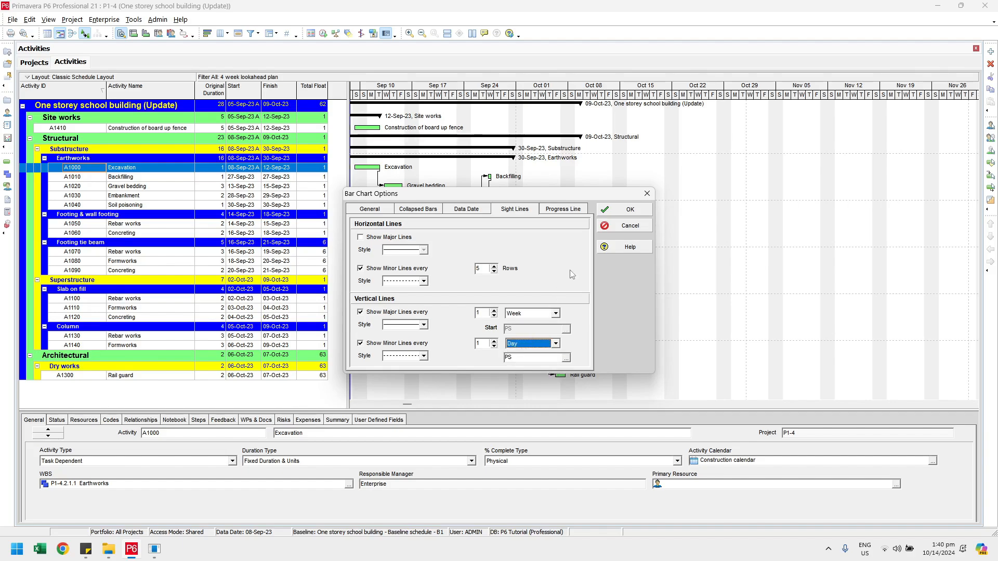
left_click(626, 210)
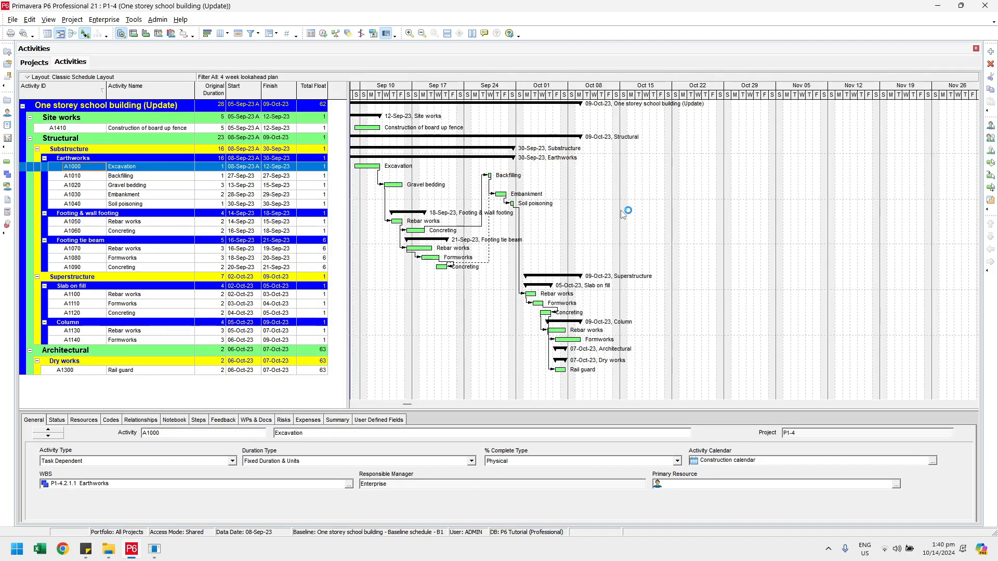
left_click_drag(543, 98, 665, 97)
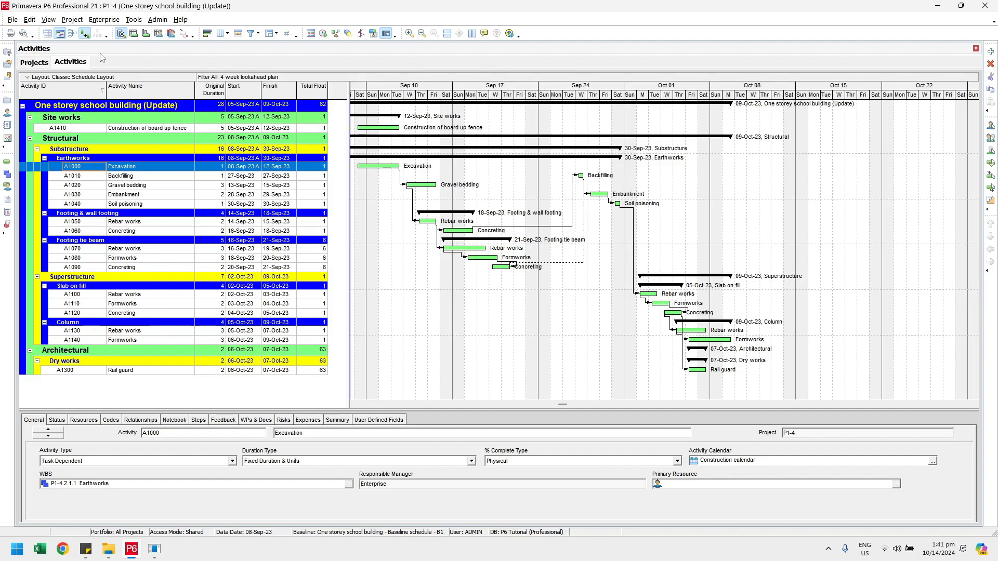
Open the print preview and set the page setup's Timescale Start to DD - Earliest Data Date
left_click(23, 34)
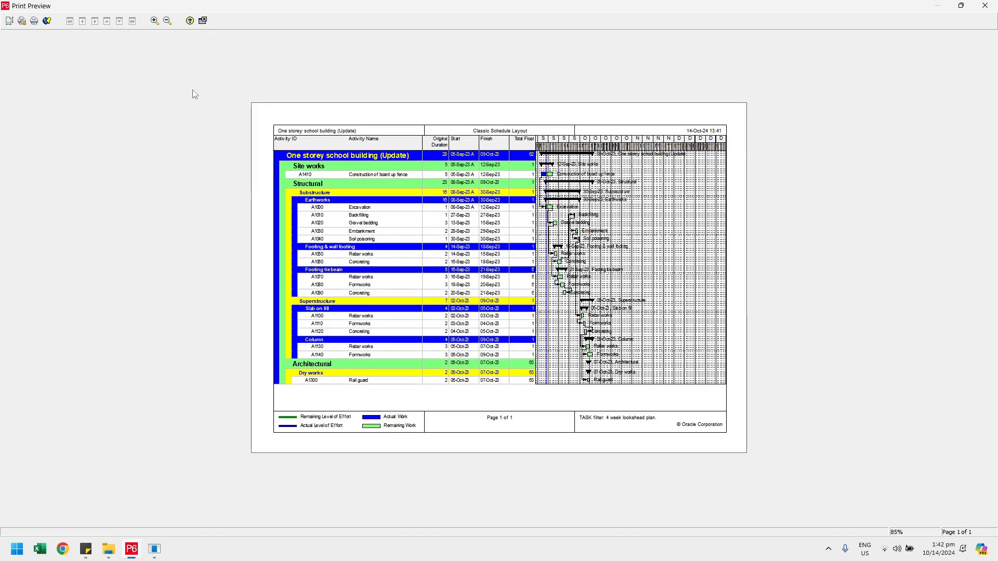
left_click(8, 22)
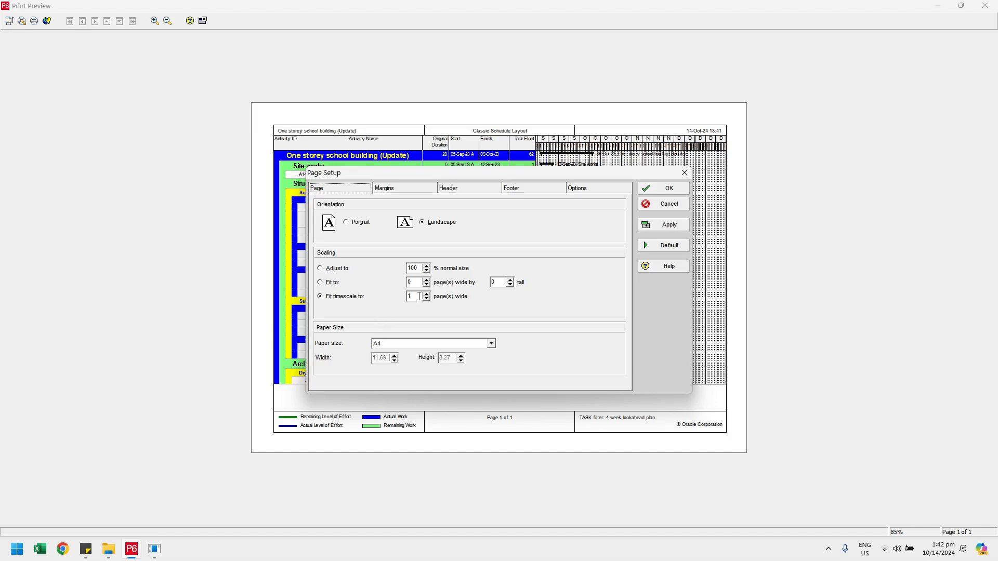
left_click(585, 193)
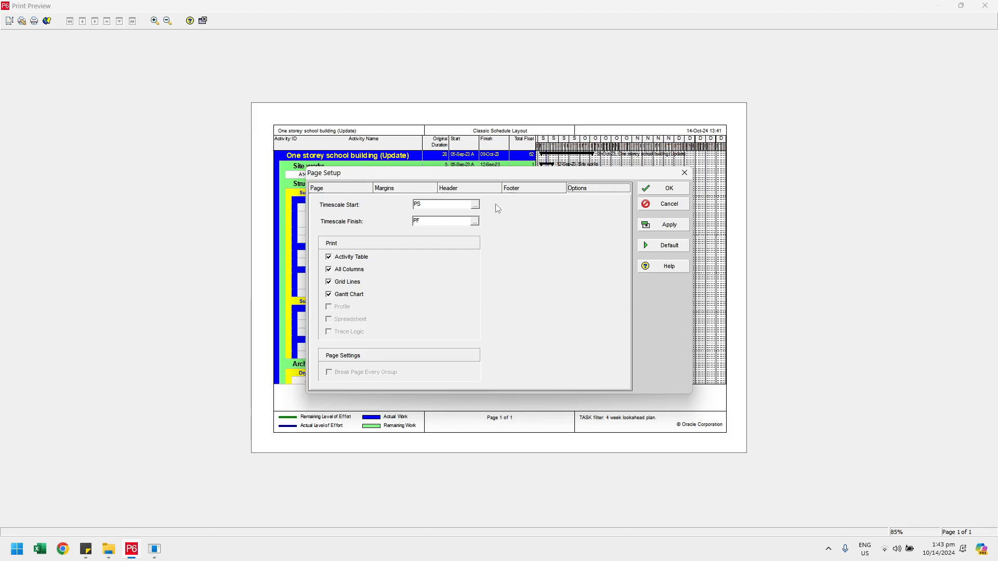
left_click(475, 204)
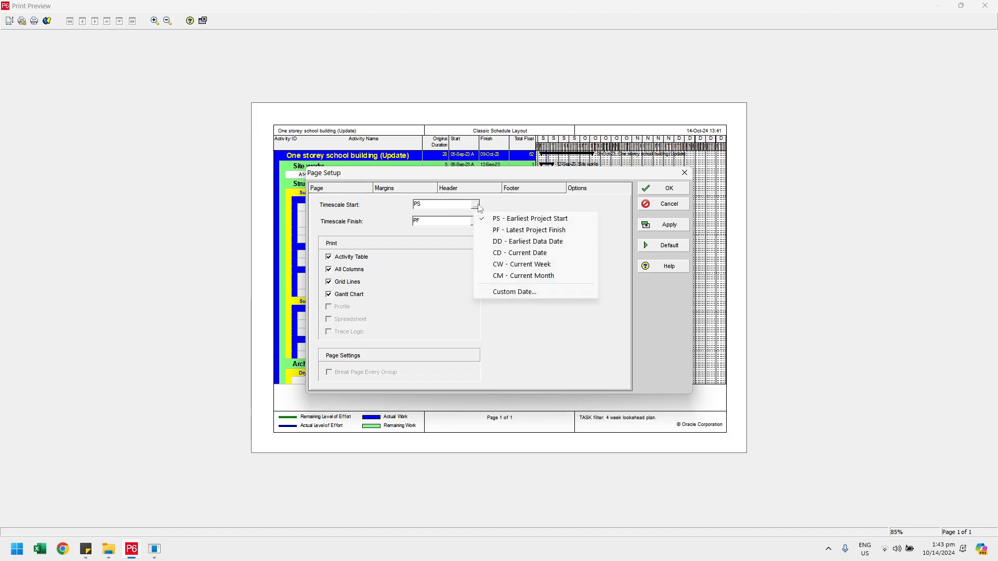
left_click(508, 241)
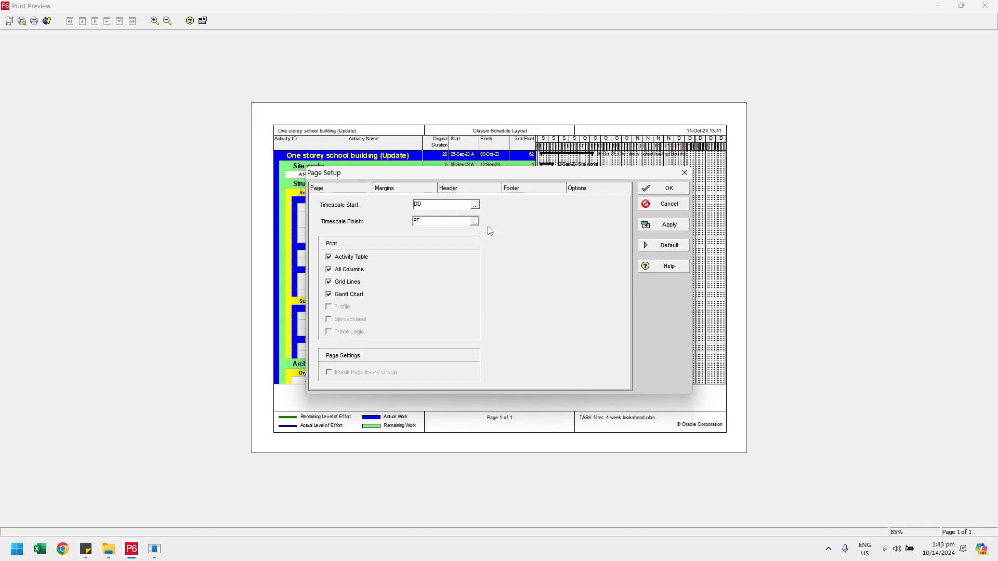
Limit the printed Timescale Finish to the lookahead period, apply the page setup and close the print preview
left_click(475, 222)
left_click(483, 258)
left_click(428, 205)
left_click(667, 225)
left_click(670, 191)
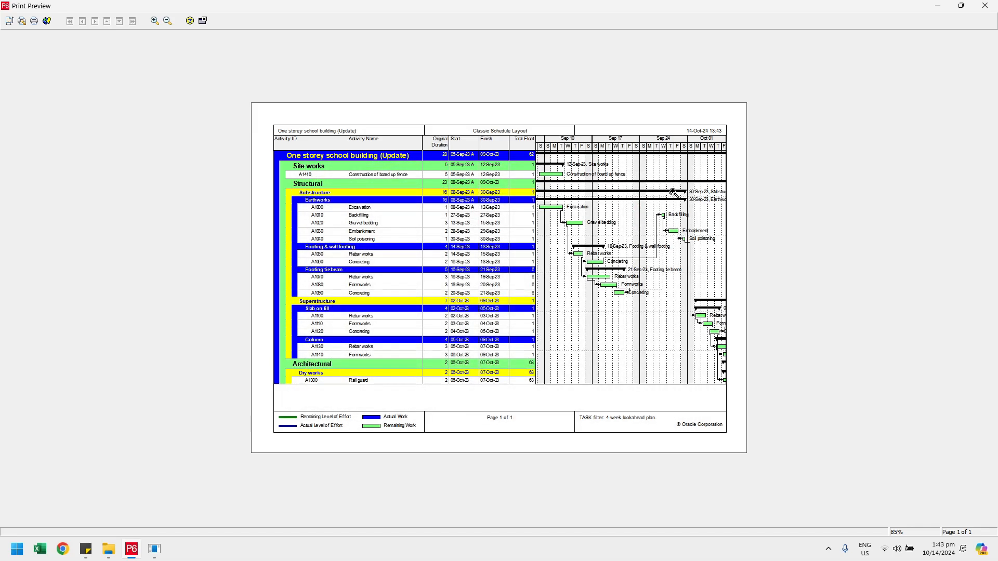
left_click(203, 21)
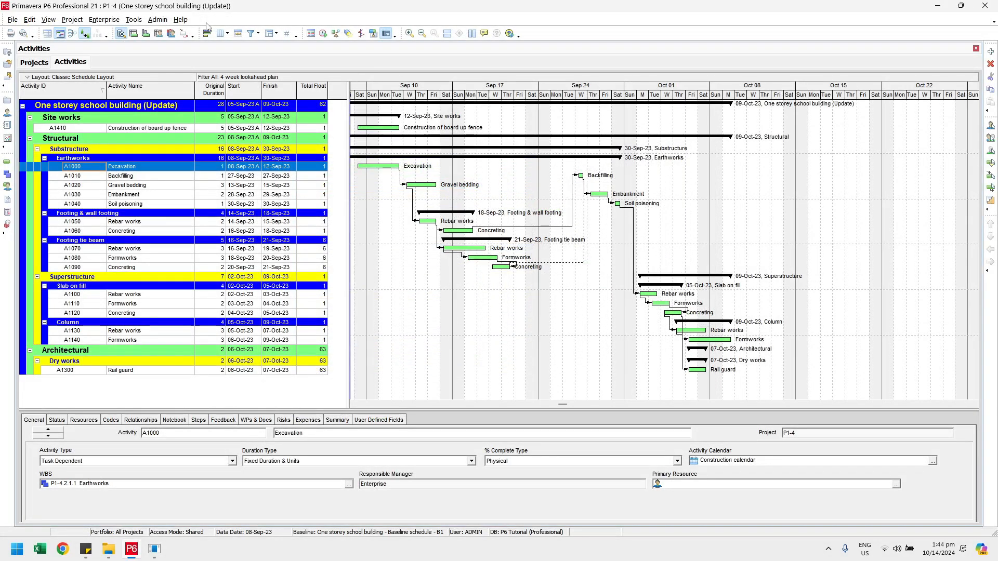
Save the current activity layout as a new layout named "4 week lookahead schedule" for the current user
left_click(144, 78)
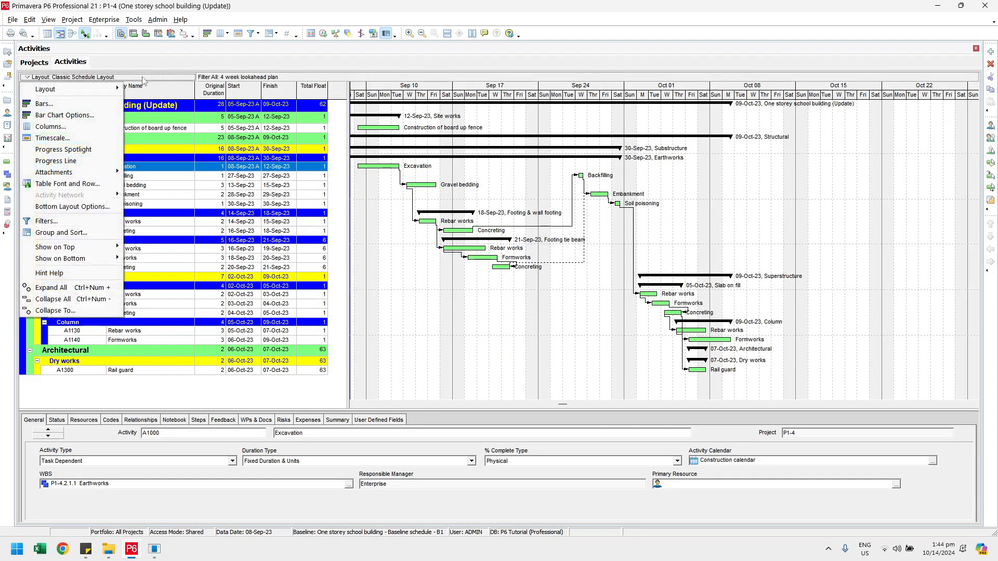
mouse_move(117, 90)
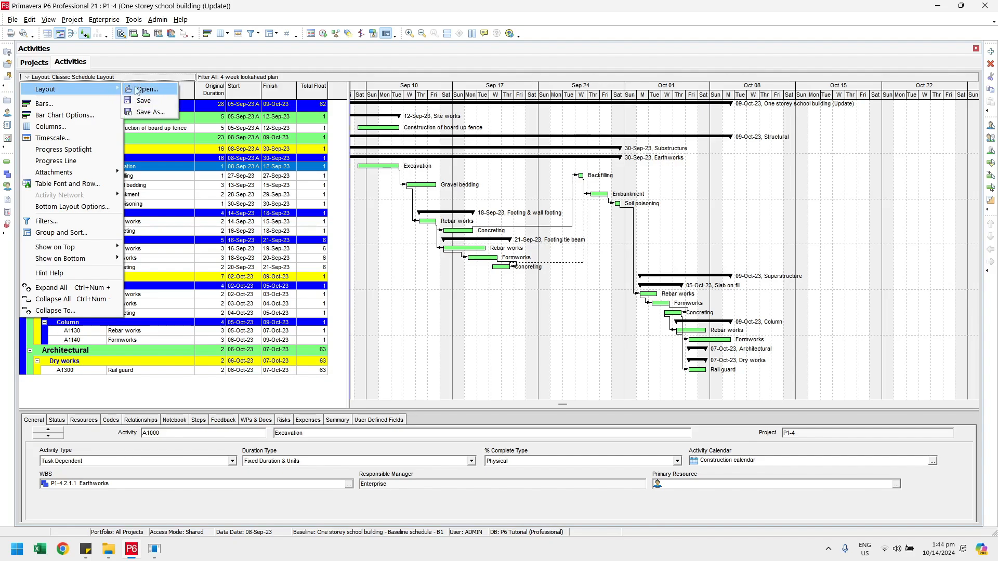
left_click(155, 112)
type("4")
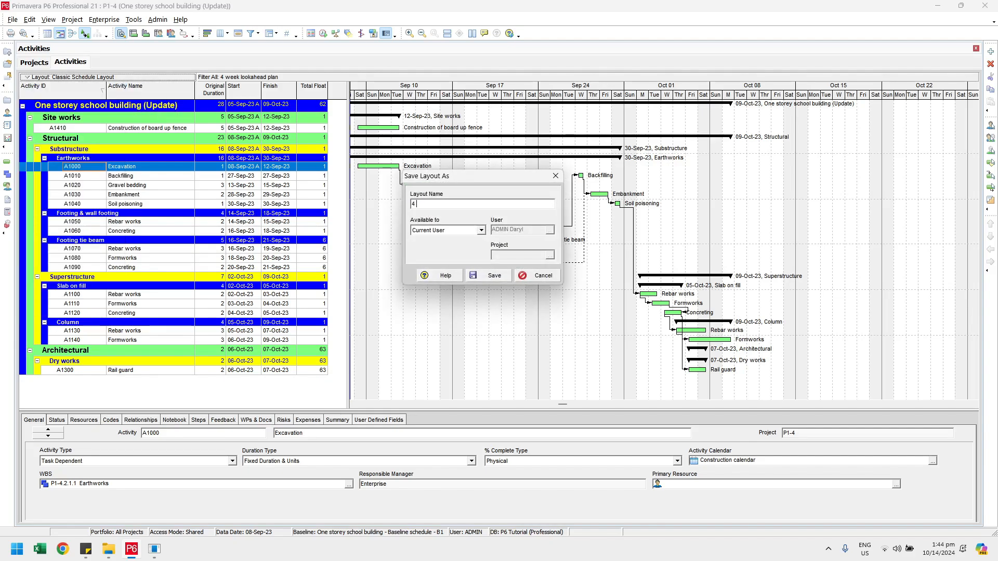
type(" week lookahead schedule")
left_click(489, 276)
left_click(488, 276)
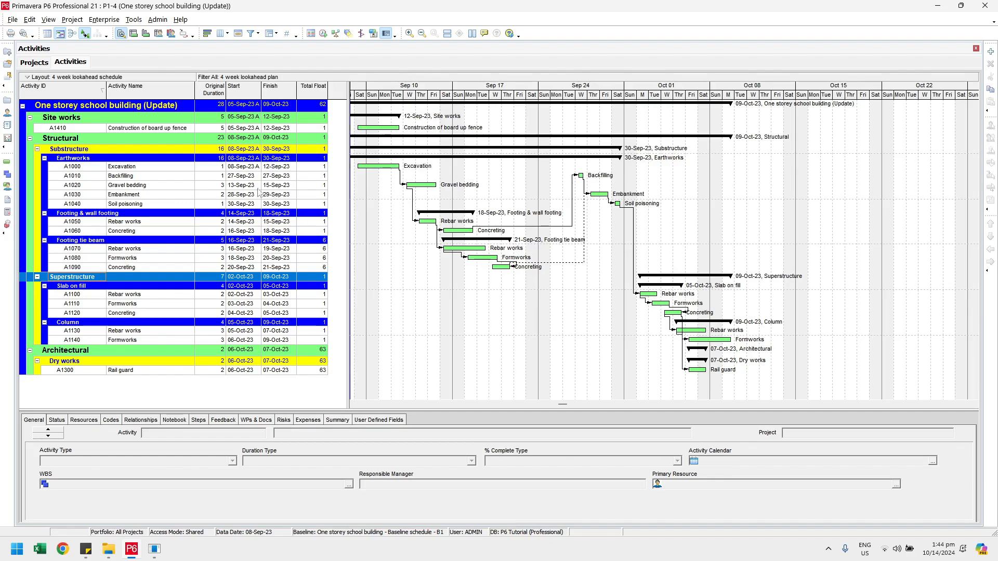
Open the saved Classic Schedule Layout and look through its full activity list
left_click(116, 77)
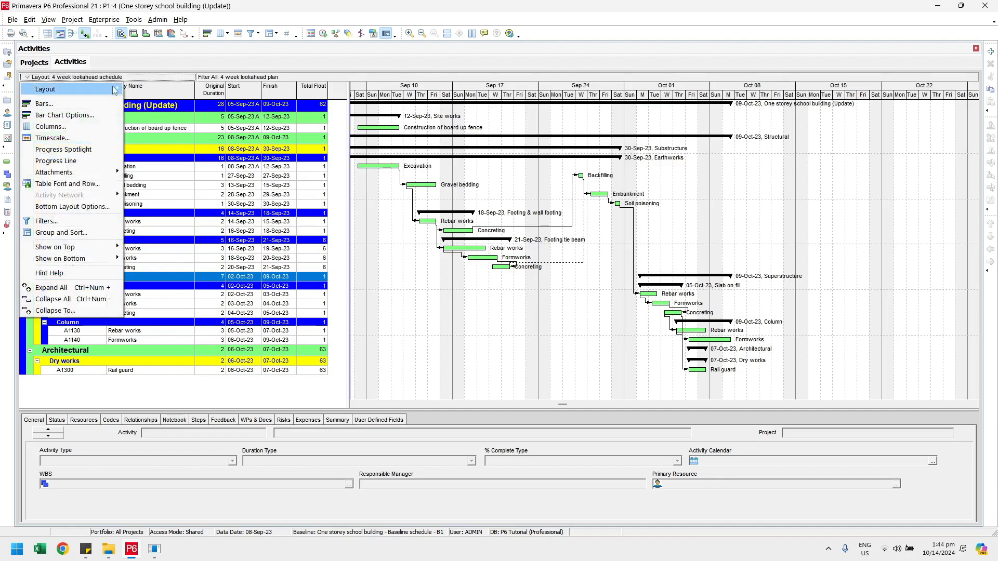
mouse_move(115, 94)
left_click(147, 90)
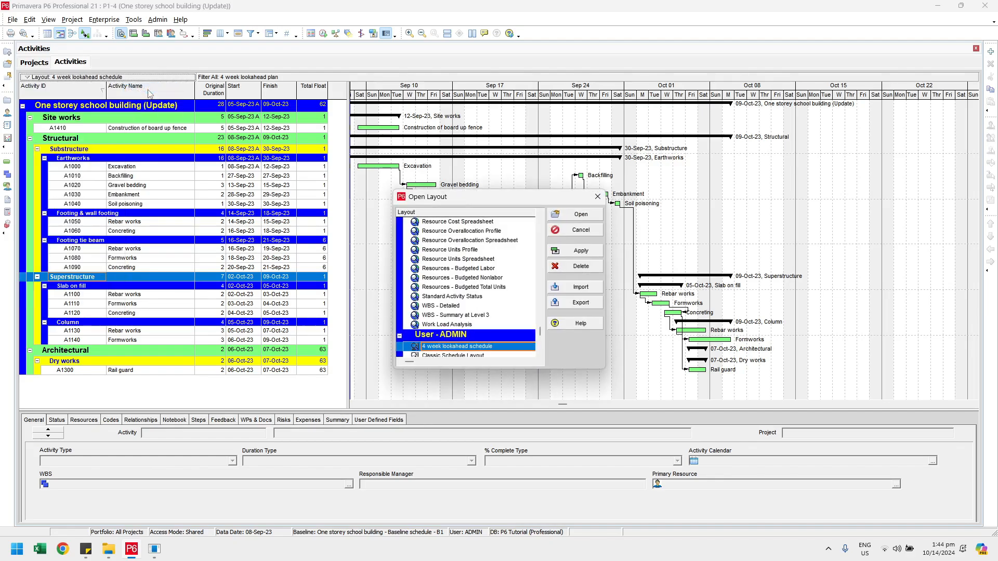
scroll(542, 352, "down", 1)
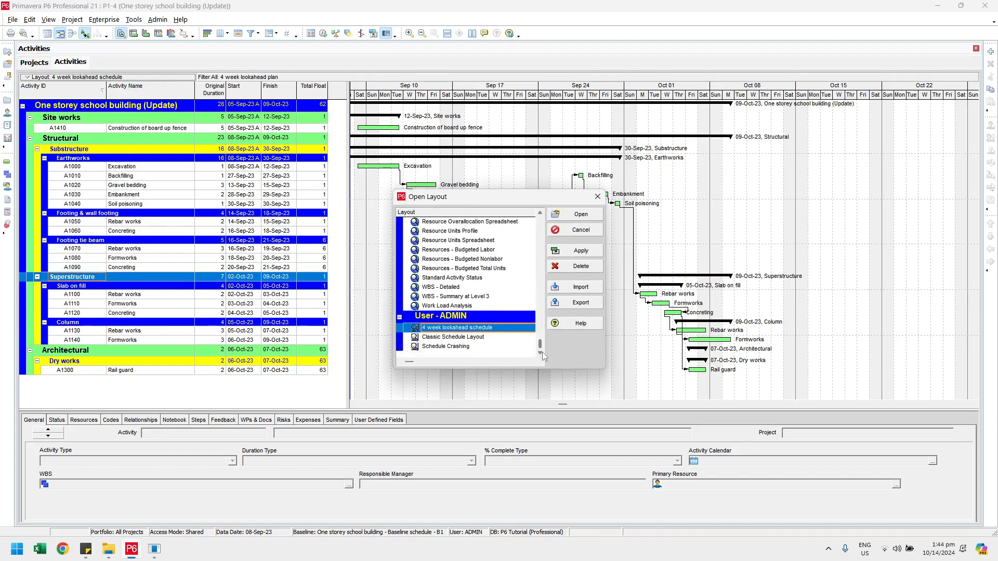
left_click(495, 338)
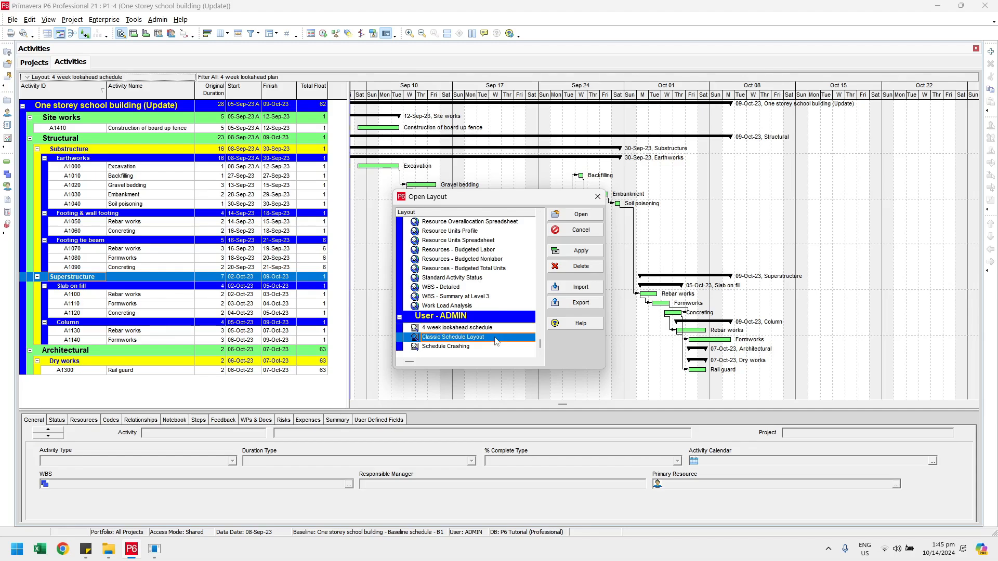
left_click(573, 214)
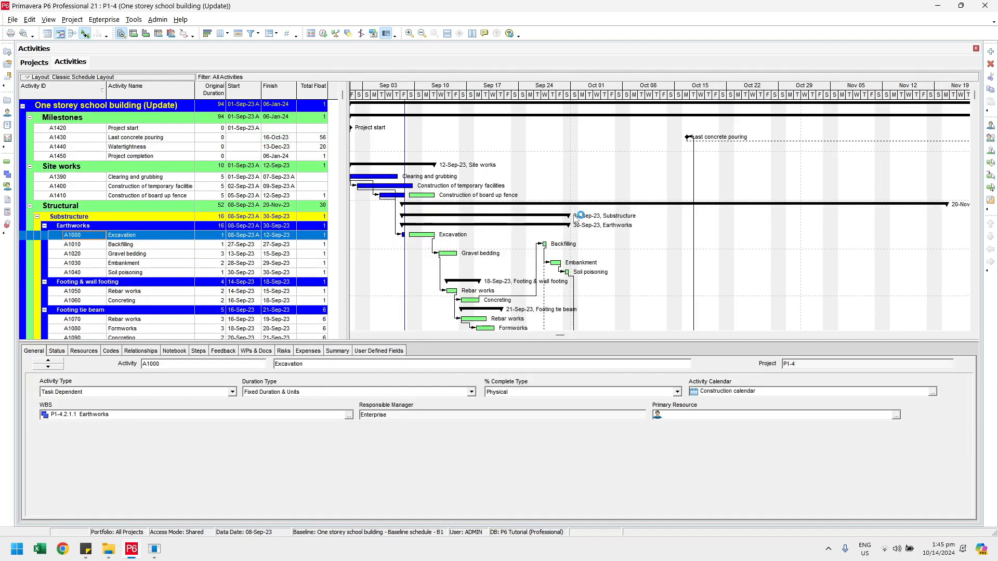
scroll(285, 212, "down", 1)
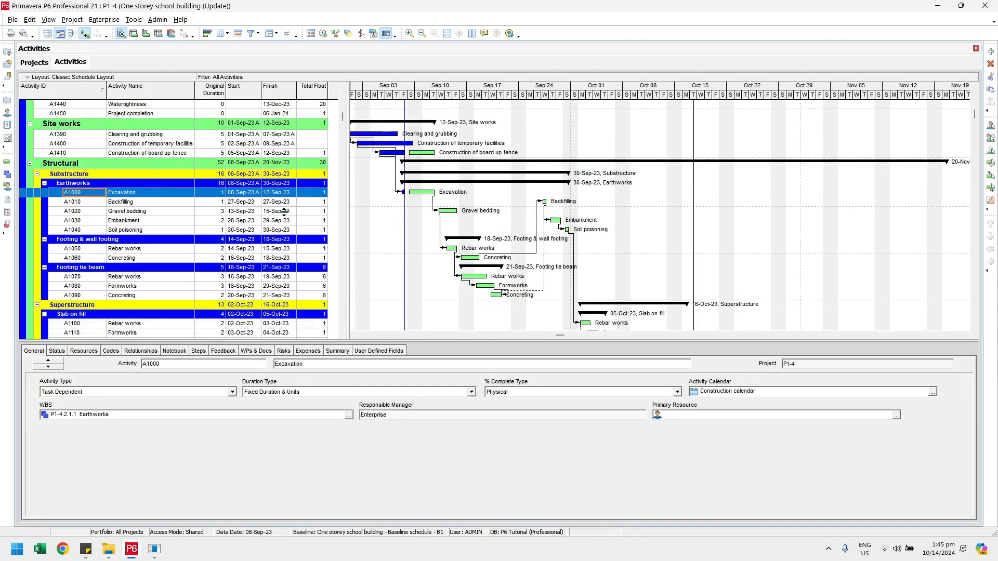
scroll(284, 212, "down", 8)
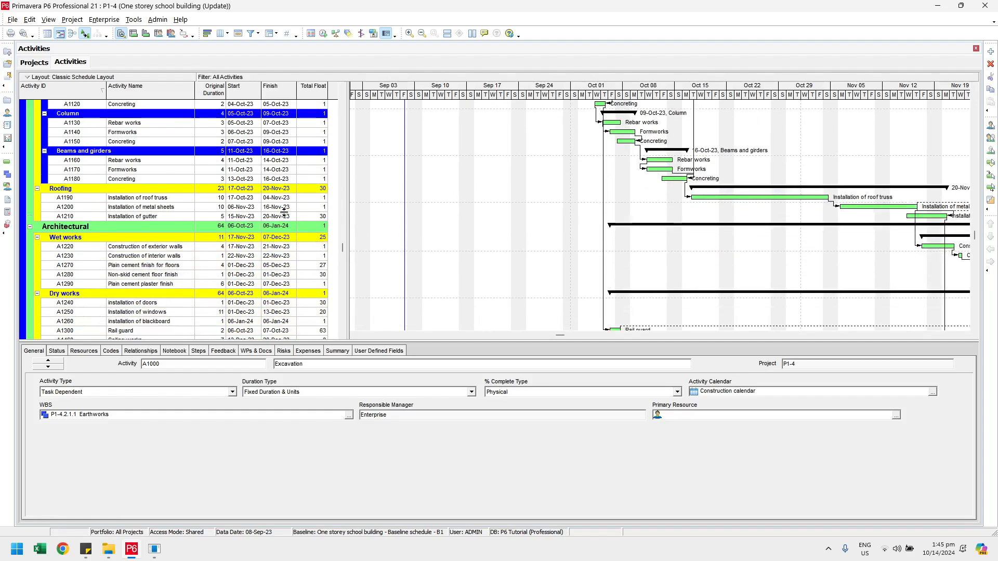
scroll(284, 212, "down", 5)
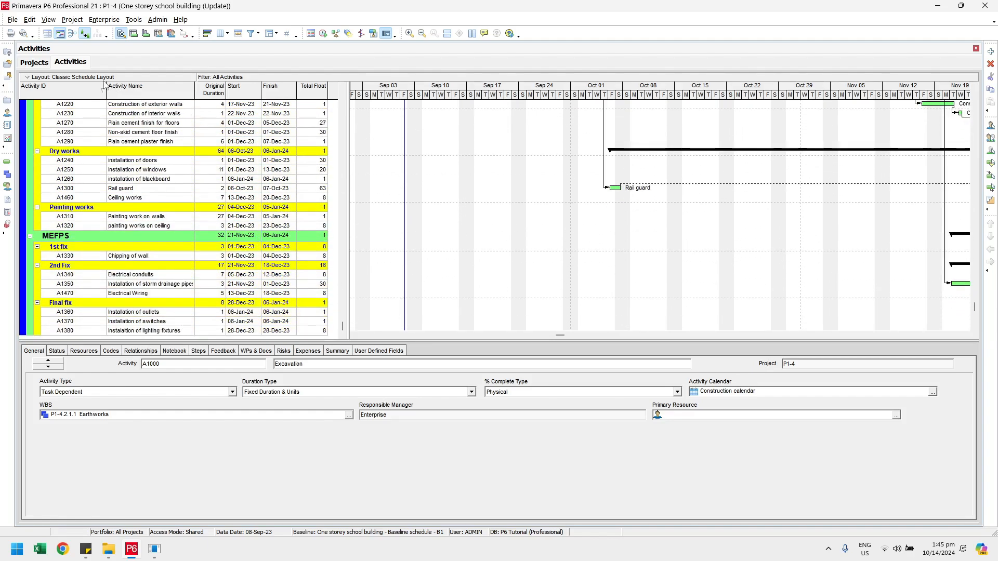
Switch the activity view from the Classic Schedule Layout to the saved user layout "4 week lookahead schedule"
left_click(104, 77)
mouse_move(83, 88)
left_click(145, 89)
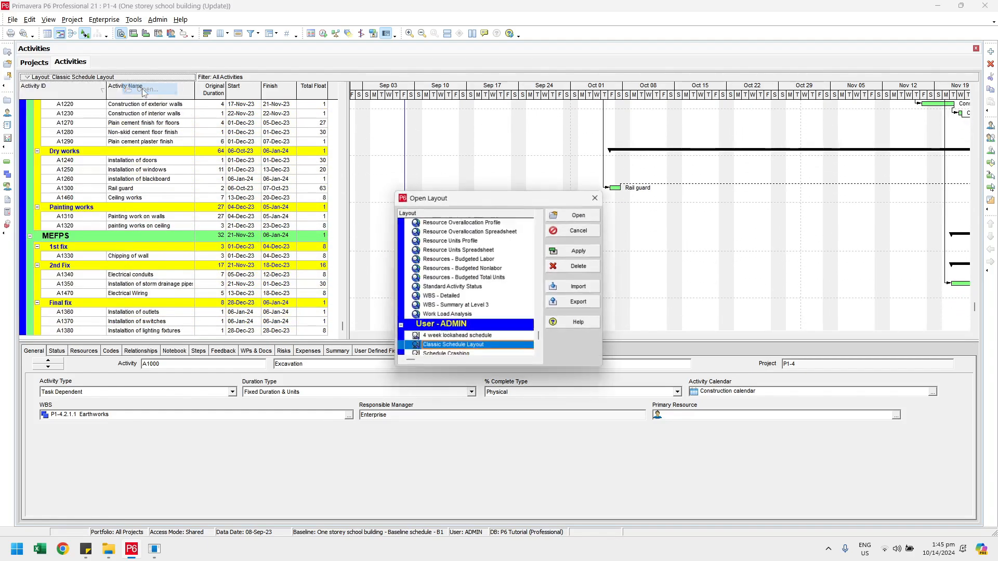
left_click(462, 336)
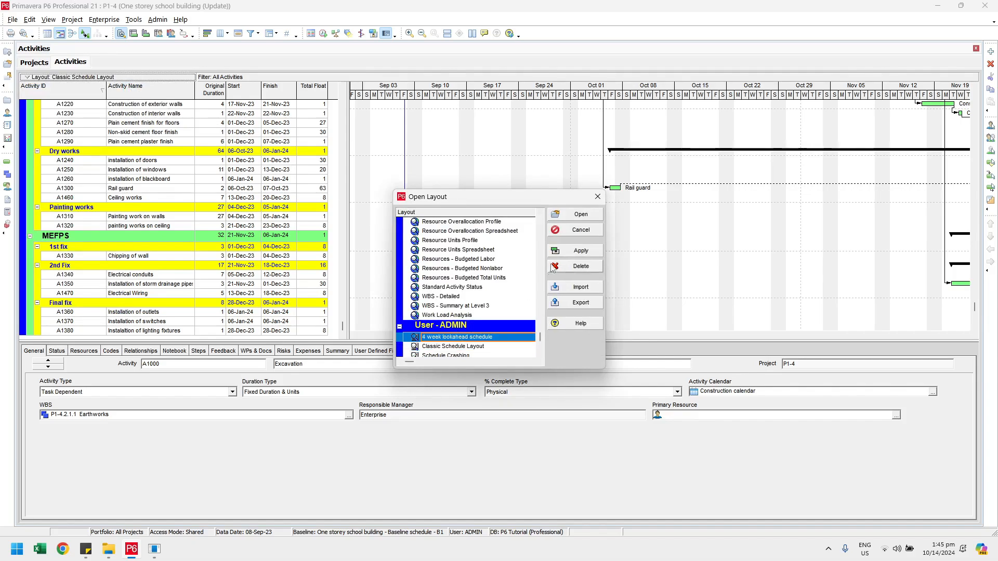
left_click(579, 215)
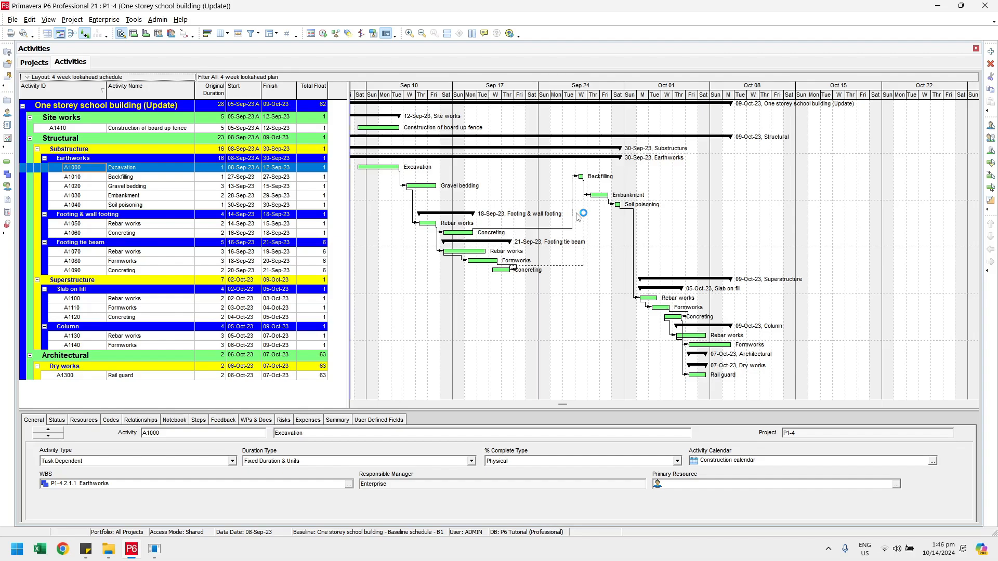
key("Escape")
scroll(373, 281, "down", 3)
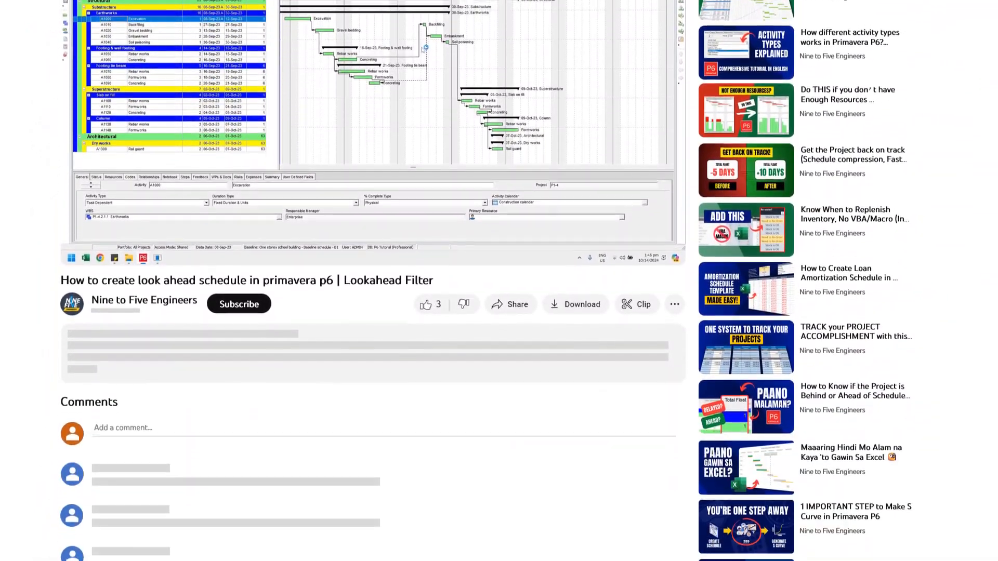
scroll(325, 512, "down", 1)
left_click(225, 398)
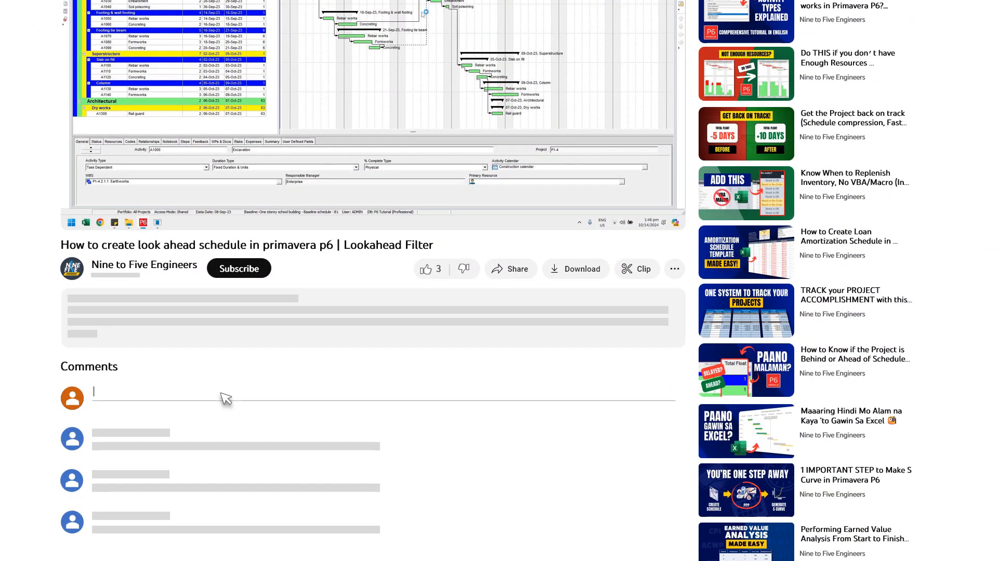
type("Your video is Great!")
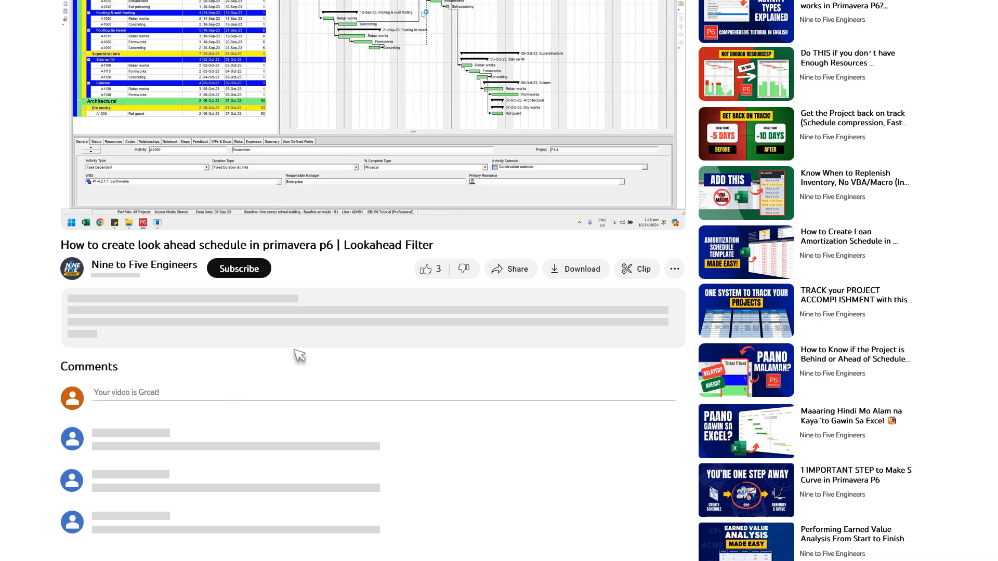
left_click(426, 269)
left_click(267, 270)
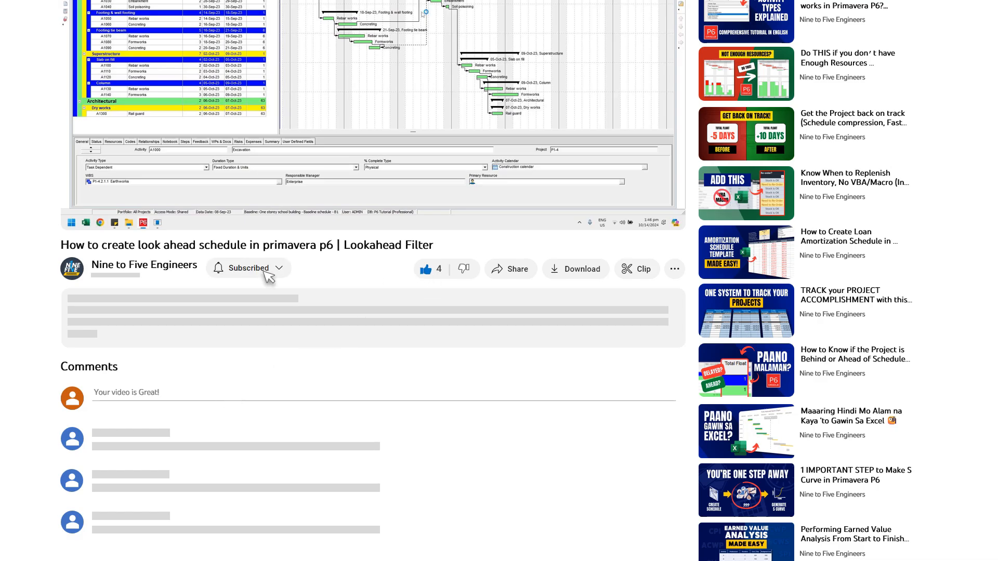